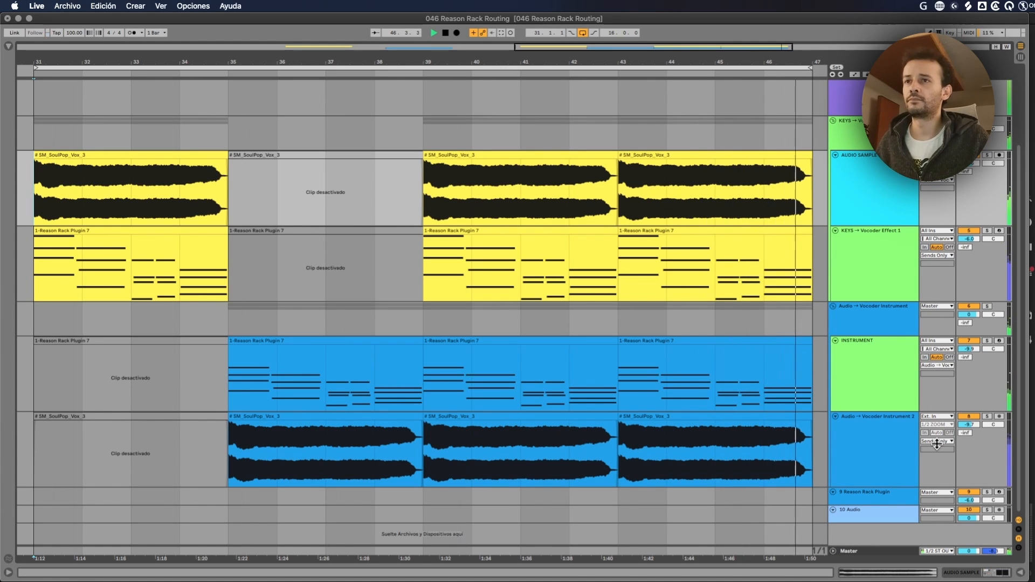
Stop playback and select the vocal clip on AUDIO SAMPLE, and the MIDI clip on KEYS → Vocoder Effect 1
{"action": "key", "text": "space"}
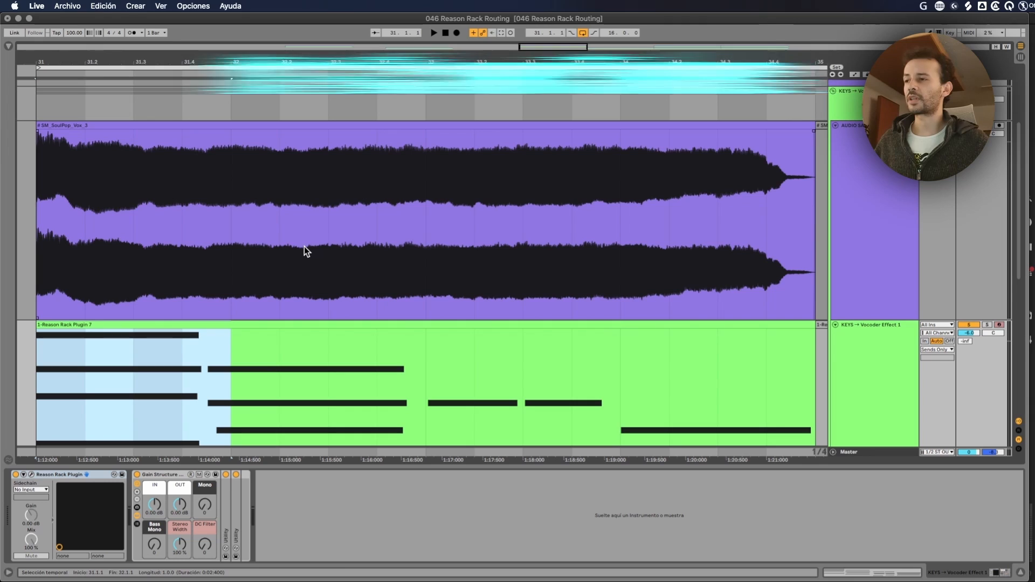
{"action": "left_click_drag", "start_coordinate": [35, 289], "coordinate": [807, 272]}
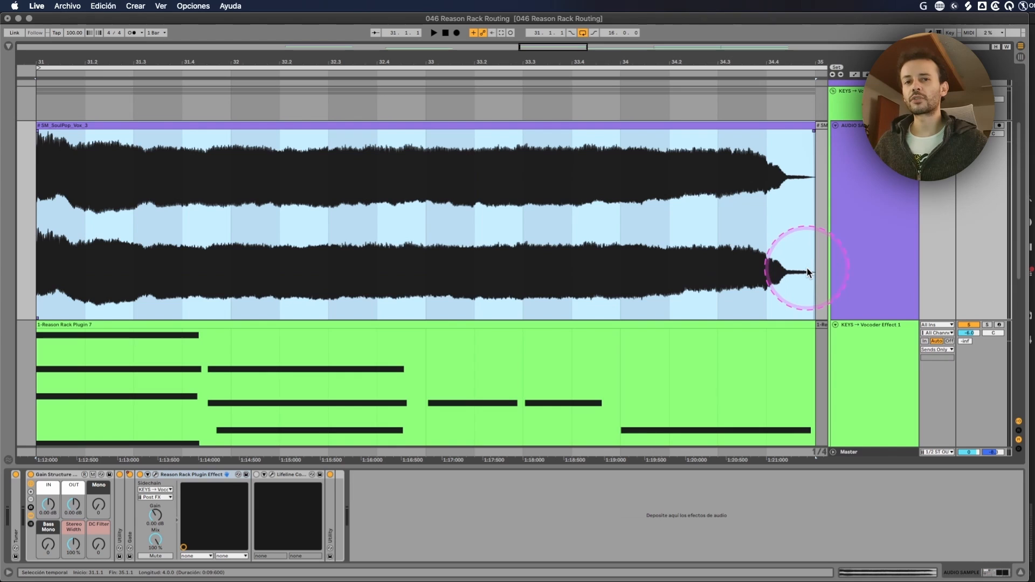
{"action": "left_click_drag", "start_coordinate": [38, 396], "coordinate": [821, 385]}
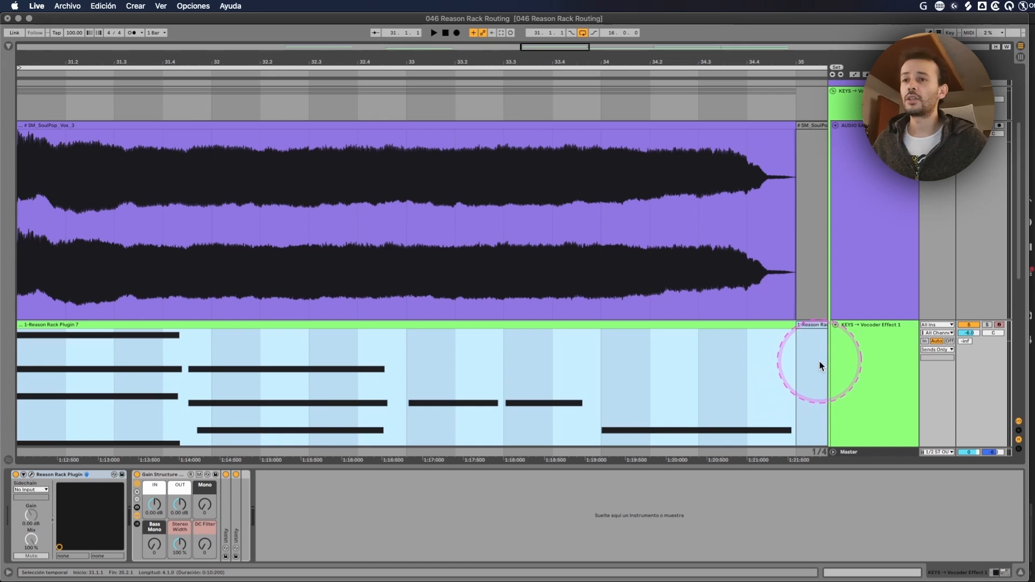
{"action": "left_click", "coordinate": [862, 364]}
{"action": "left_click", "coordinate": [426, 365]}
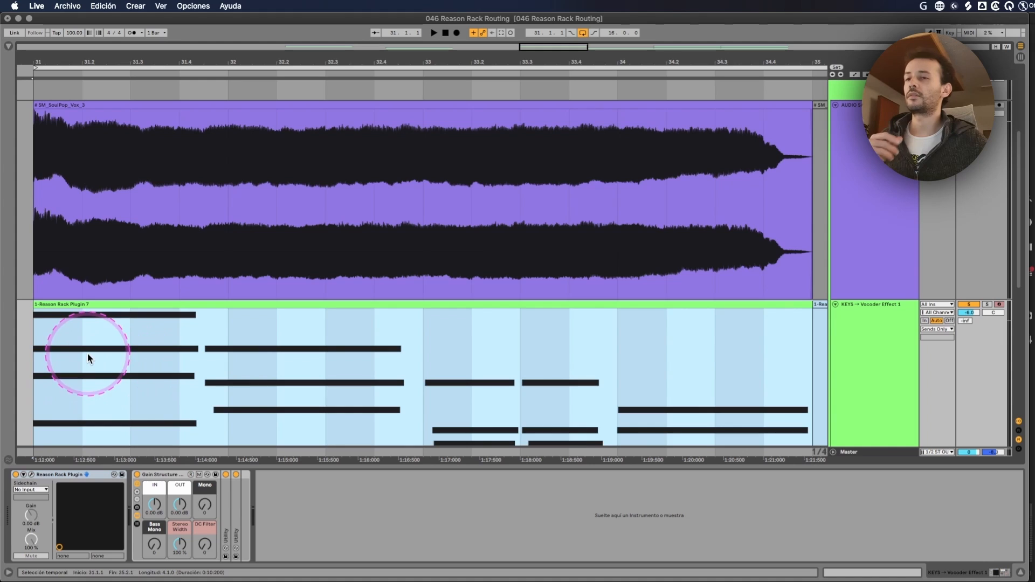
{"action": "left_click_drag", "start_coordinate": [34, 355], "coordinate": [612, 347]}
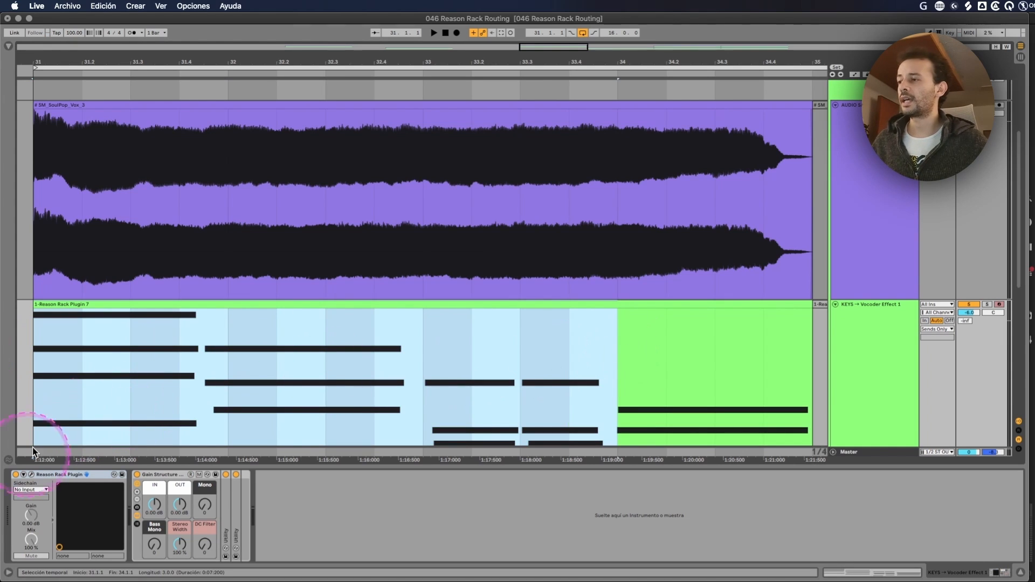
Show the KEYS track's Reason Rack Plugin with its browser collapsed, and close the plugin window
{"action": "left_click", "coordinate": [30, 475]}
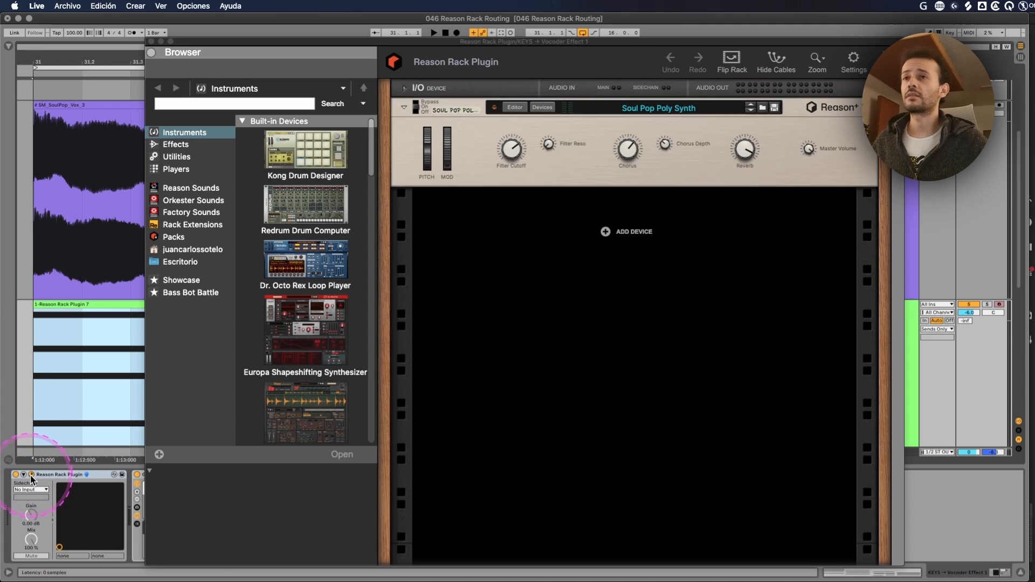
{"action": "left_click", "coordinate": [151, 52]}
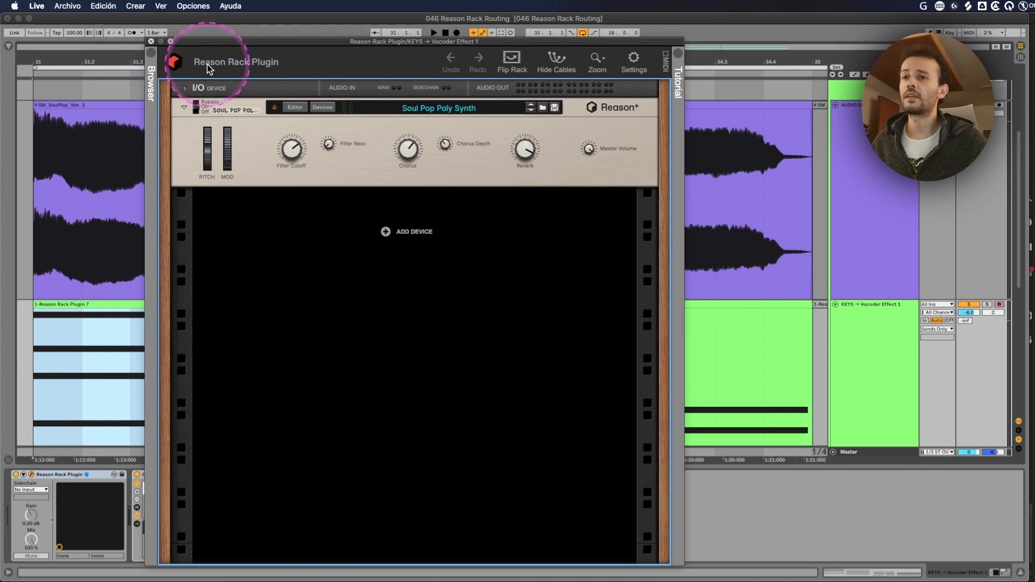
{"action": "left_click", "coordinate": [151, 41]}
On AUDIO SAMPLE, review the Reason Rack Plugin Effect's sidechain sources and select Post FX as the tap point
{"action": "left_click_drag", "start_coordinate": [237, 289], "coordinate": [815, 212]}
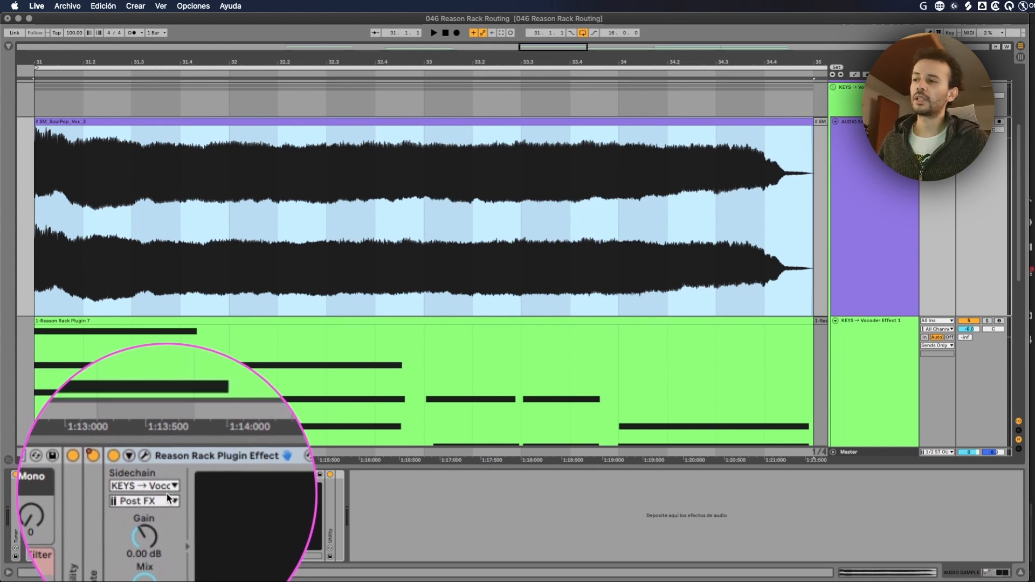
{"action": "left_click", "coordinate": [168, 491]}
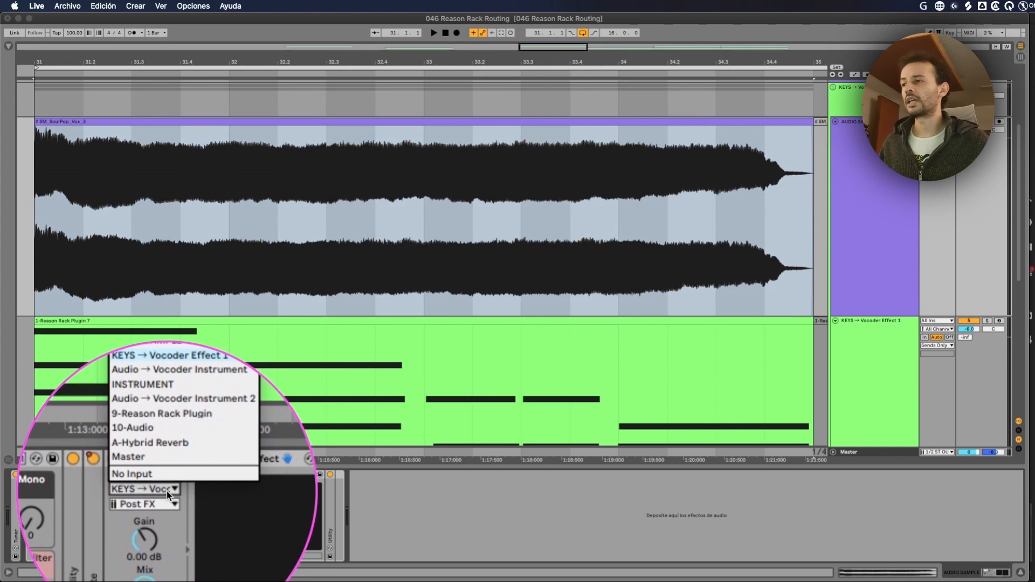
{"action": "left_click", "coordinate": [156, 497]}
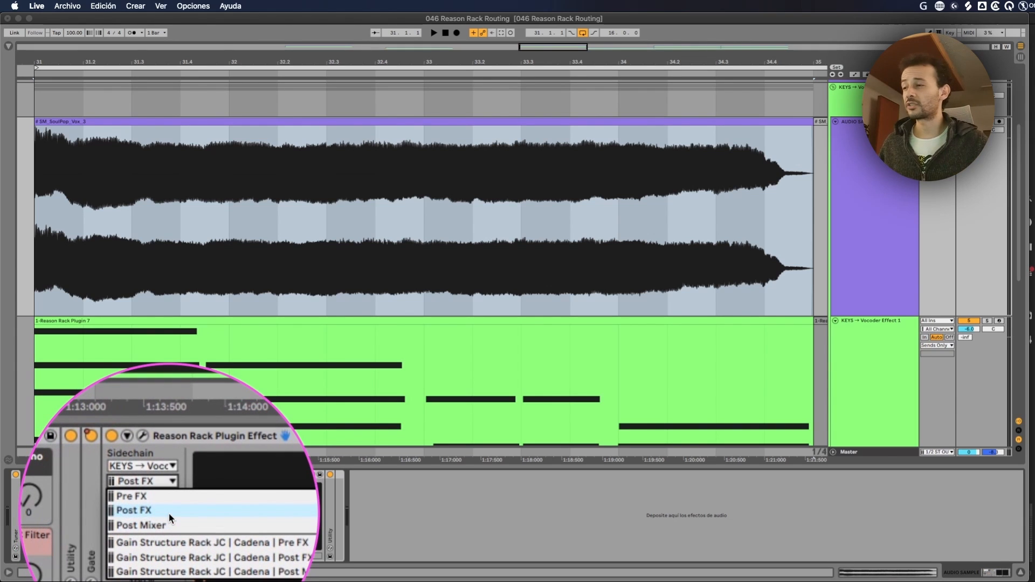
{"action": "left_click", "coordinate": [169, 513]}
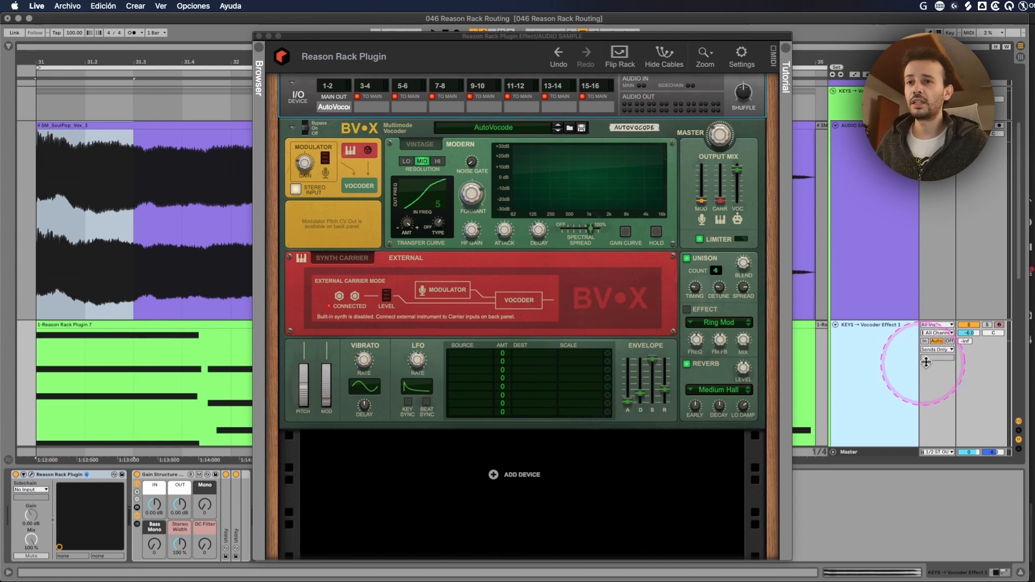
Review the output routing options of the KEYS → Vocoder Effect 1 track, leaving it on Sends Only
{"action": "left_click", "coordinate": [936, 349]}
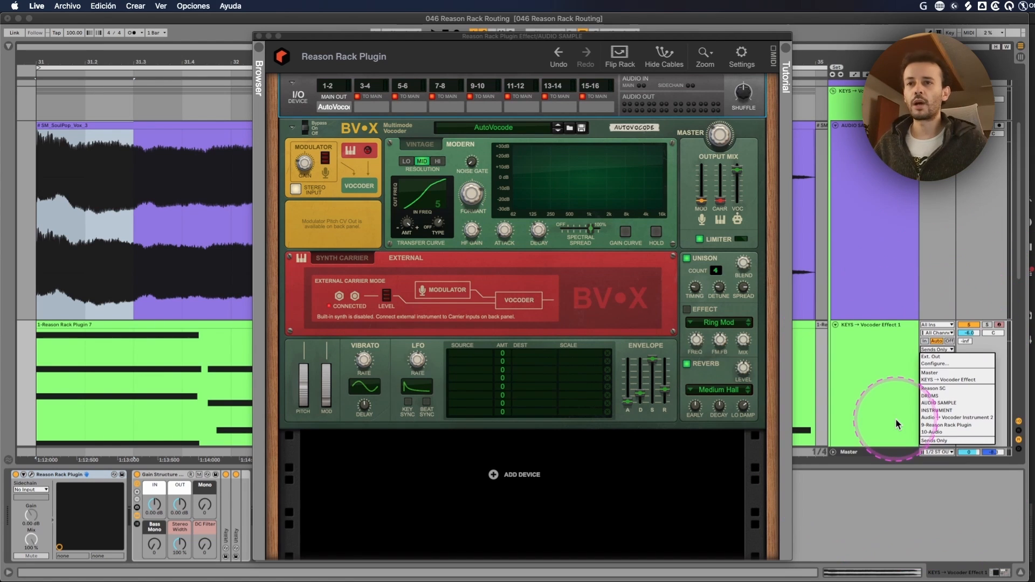
{"action": "left_click", "coordinate": [888, 409]}
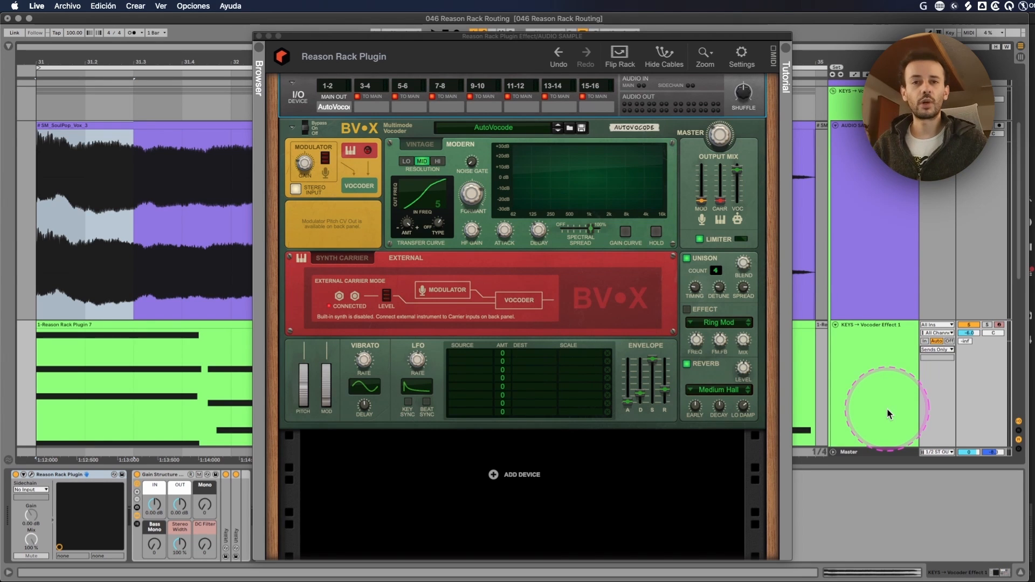
In the AUDIO SAMPLE track's BV-X vocoder, view the Synth Carrier settings and return the carrier mode to External
{"action": "left_click", "coordinate": [156, 476]}
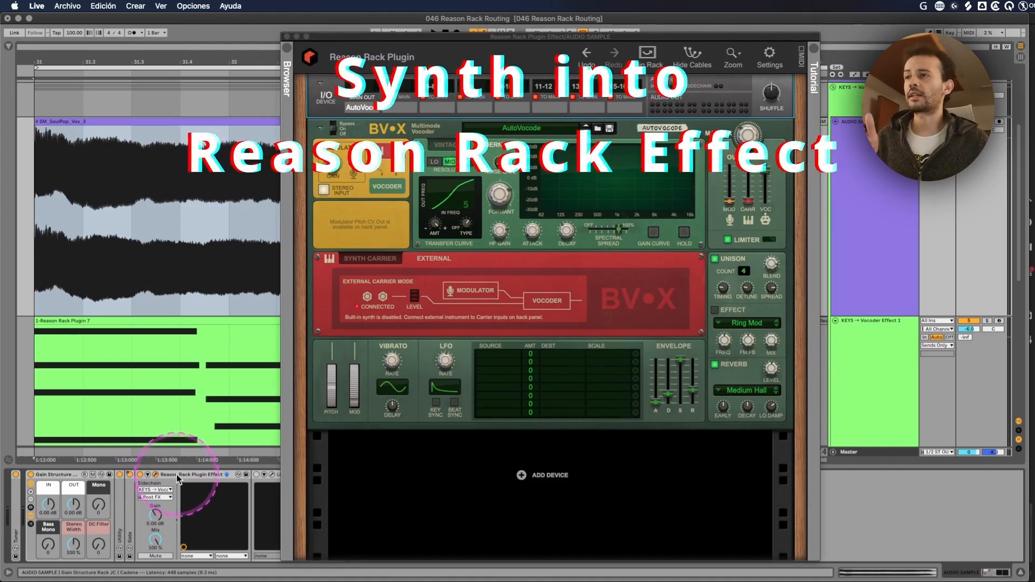
{"action": "left_click", "coordinate": [375, 231]}
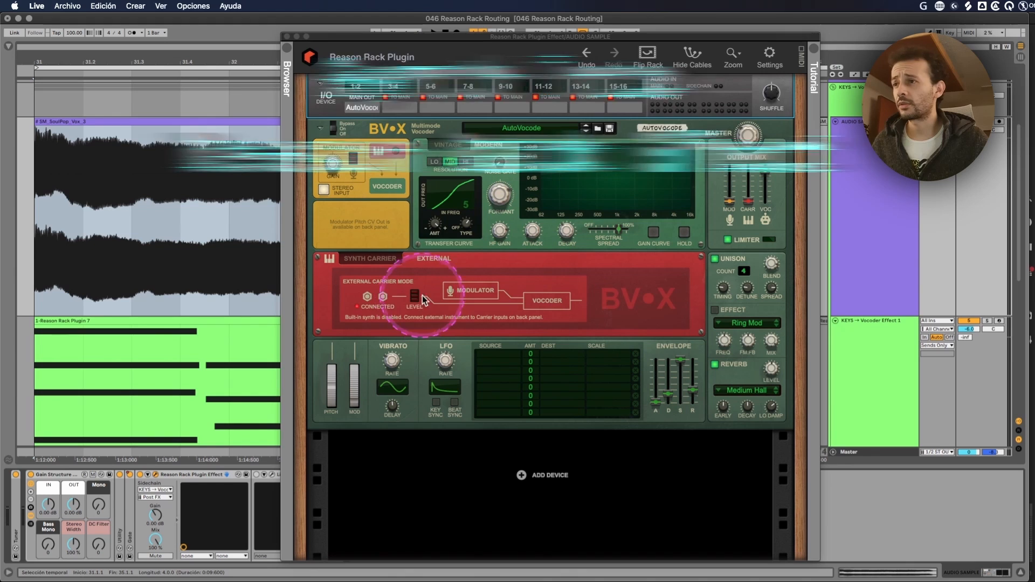
{"action": "left_click", "coordinate": [378, 261]}
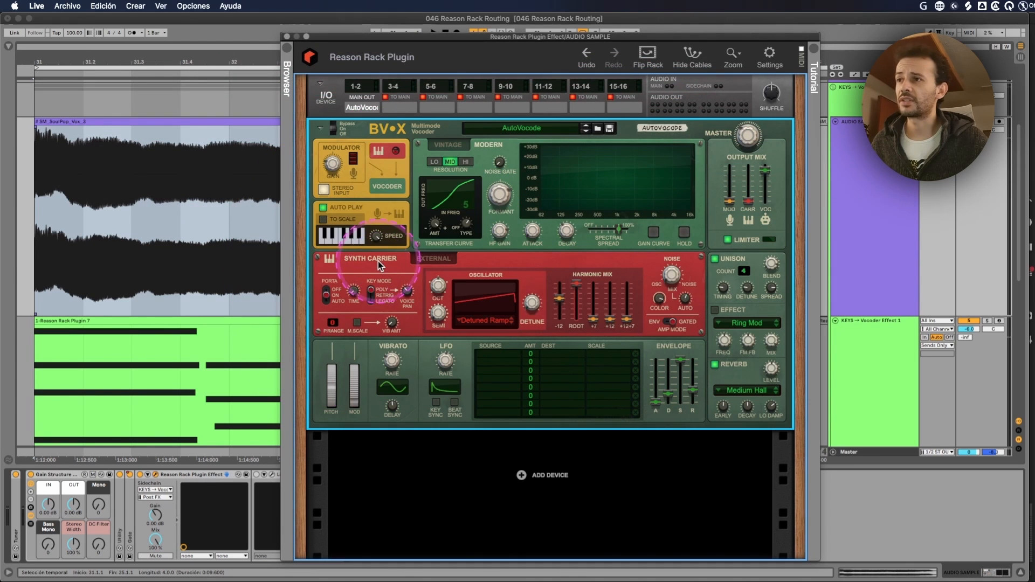
{"action": "left_click", "coordinate": [435, 263]}
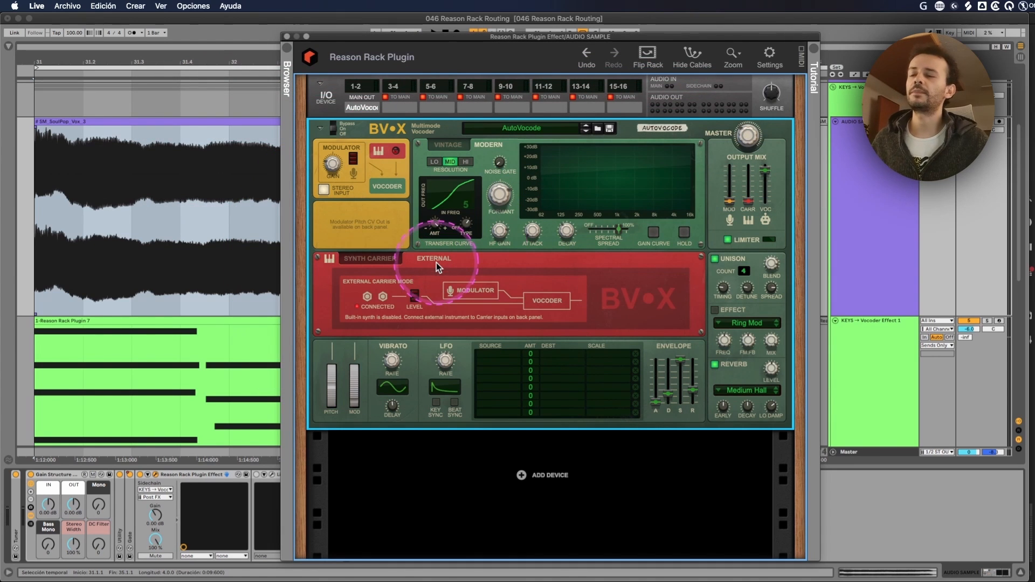
Flip the rack to its back and inspect where the host's main and sidechain audio inputs are connected
{"action": "left_click", "coordinate": [649, 54]}
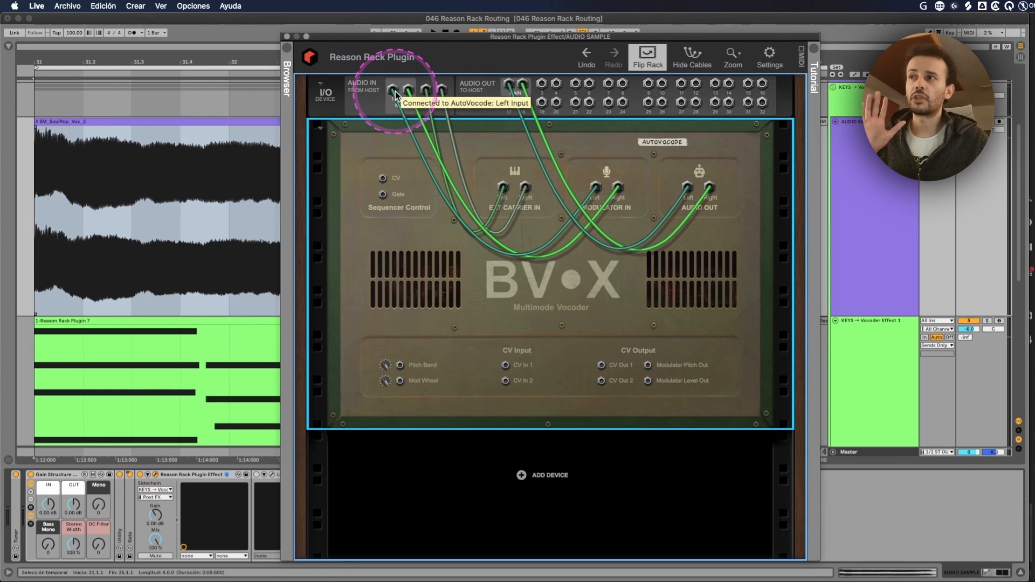
{"action": "left_click_drag", "start_coordinate": [393, 96], "coordinate": [426, 93]}
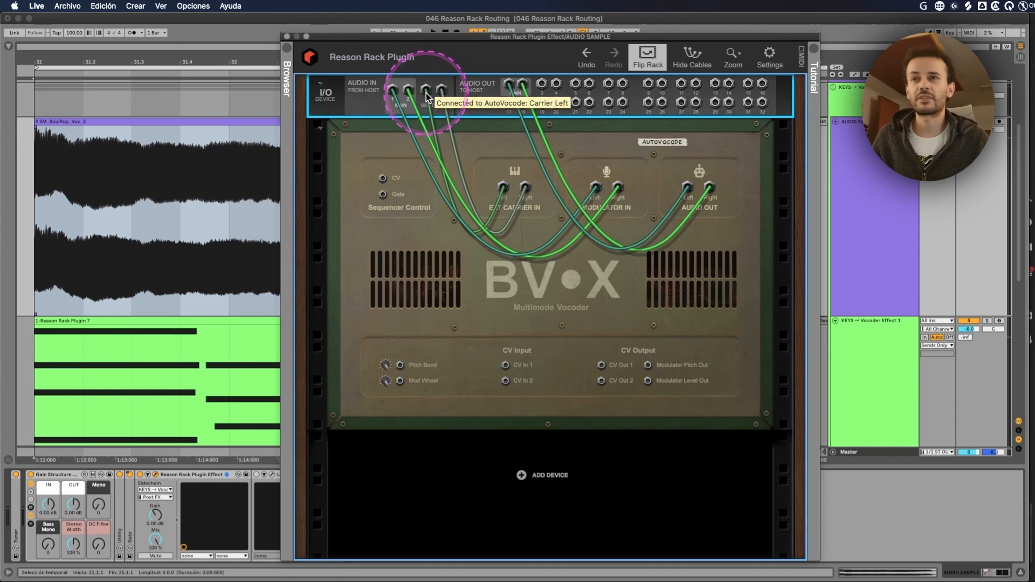
Audition the KEYS → Vocoder Effect group while swapping the main and sidechain cables between the BV-X carrier and modulator inputs
{"action": "left_click", "coordinate": [880, 108]}
{"action": "key", "text": "space"}
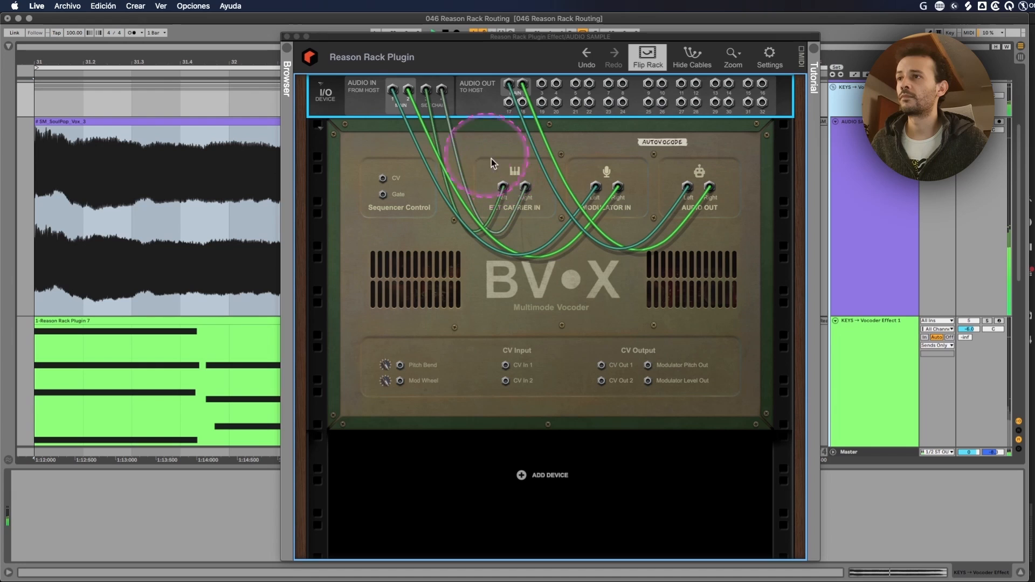
{"action": "left_click_drag", "start_coordinate": [427, 90], "coordinate": [459, 120]}
{"action": "key", "text": "space"}
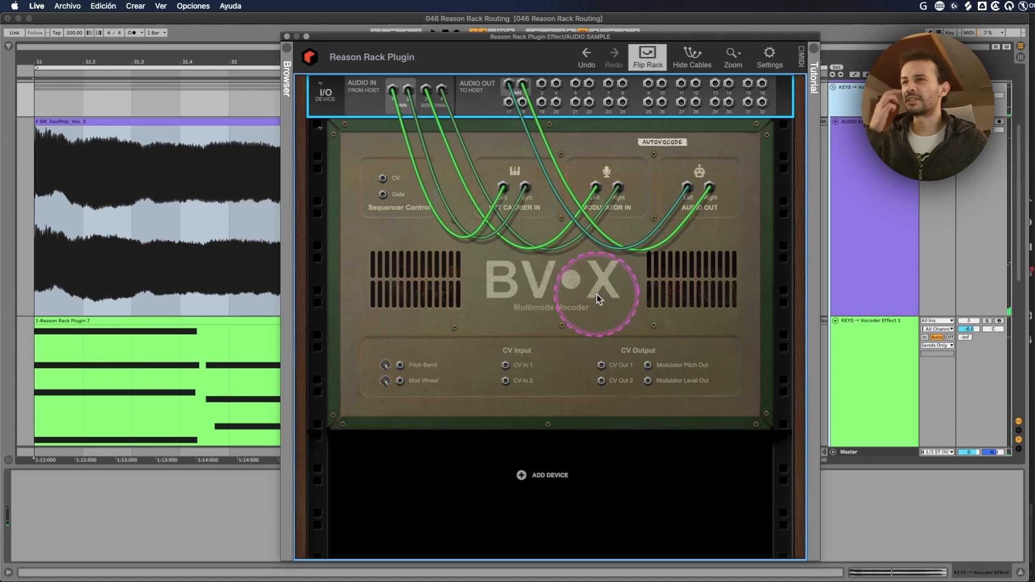
Undo the cable swaps between the host inputs and the BV-X carrier and modulator inputs
{"action": "left_click", "coordinate": [586, 56]}
{"action": "left_click", "coordinate": [587, 57]}
{"action": "left_click", "coordinate": [587, 56]}
{"action": "left_click", "coordinate": [587, 57]}
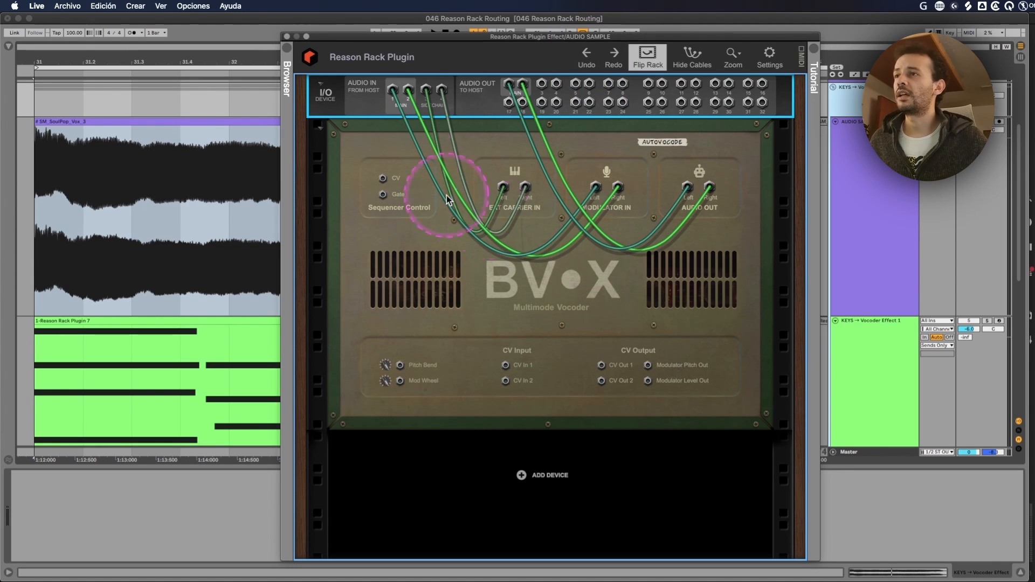
Flip the rack to its front and pull the BV-X output mix's MOD fader fully down
{"action": "left_click", "coordinate": [647, 54]}
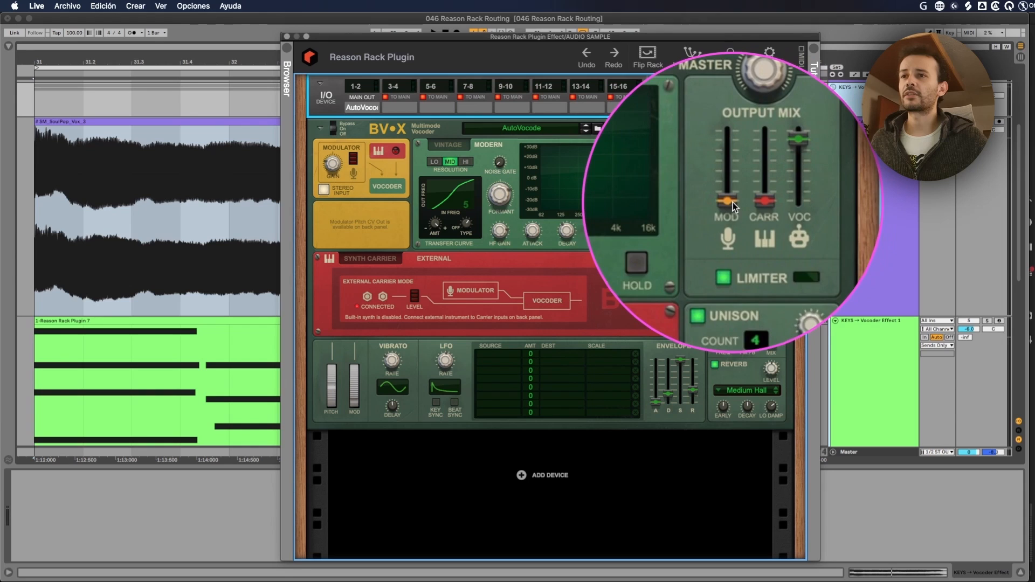
{"action": "mouse_move", "coordinate": [732, 202]}
{"action": "left_mouse_down"}
{"action": "mouse_move", "coordinate": [733, 178]}
{"action": "mouse_move", "coordinate": [732, 217]}
{"action": "left_mouse_up"}
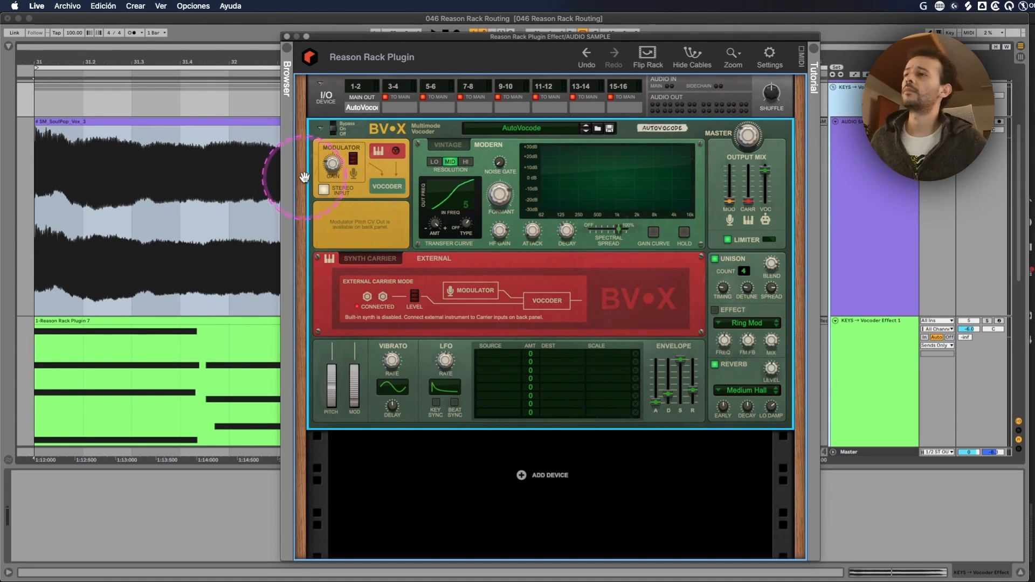
Select the KEYS → Vocoder Effect group, and place the insert marker at 32.2.1 in the AUDIO SAMPLE clip
{"action": "scroll", "coordinate": [474, 199], "scroll_direction": "up", "scroll_amount": 1}
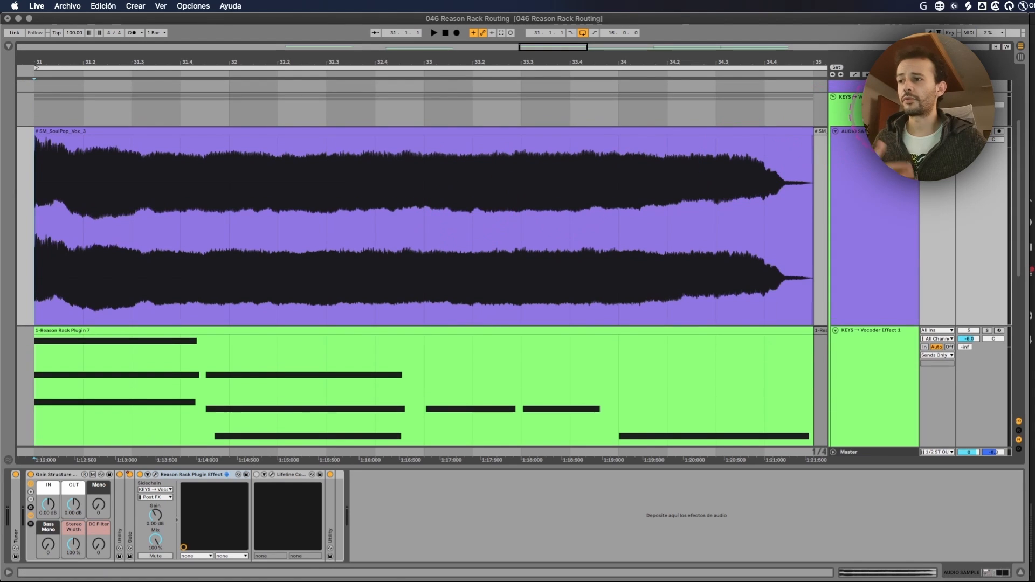
{"action": "left_click", "coordinate": [847, 97]}
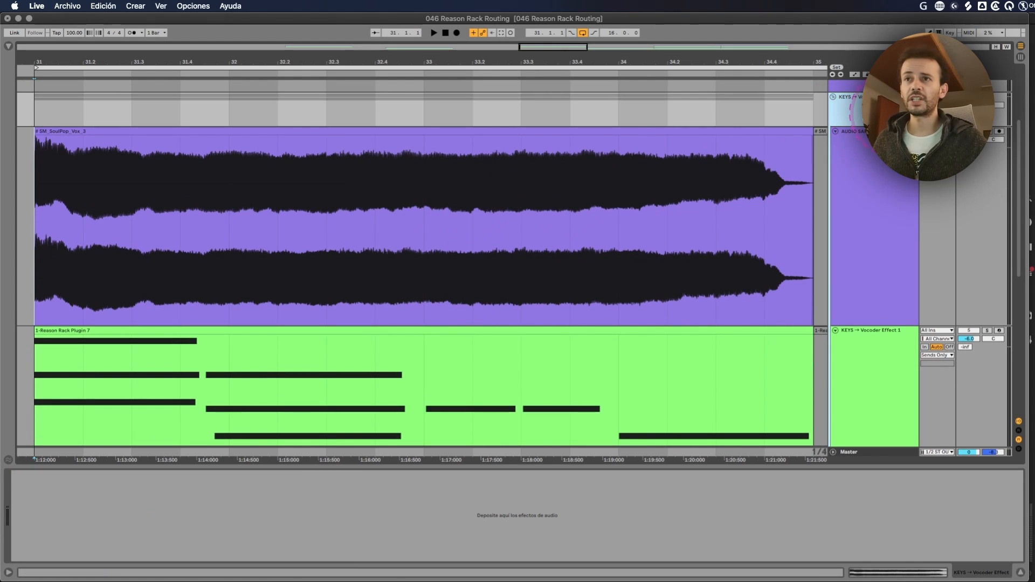
{"action": "left_click", "coordinate": [259, 238]}
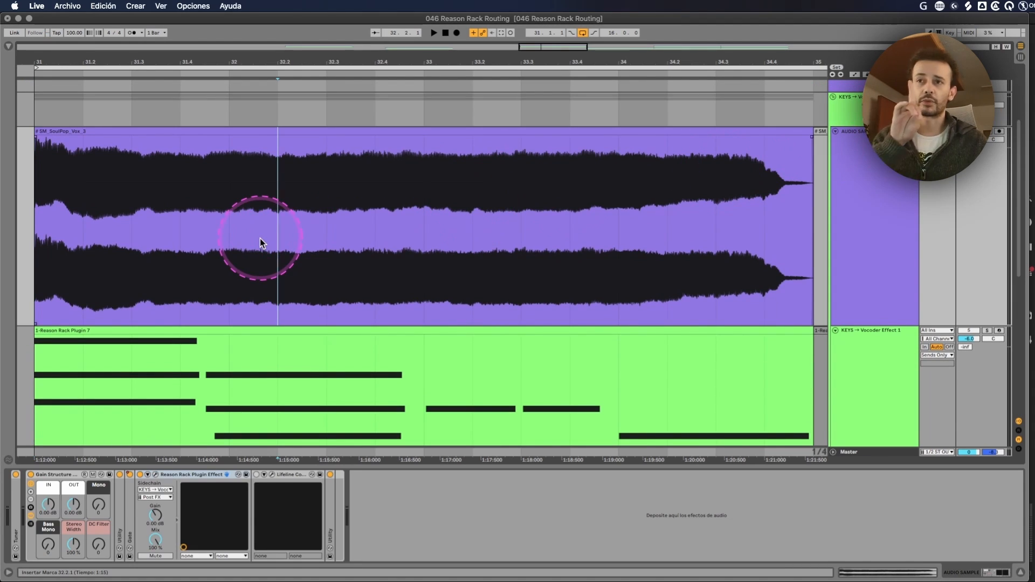
In the Audio → Vocoder Instrument group, select the bar 35 vocal clip and the matching MIDI clip on INSTRUMENT
{"action": "scroll", "coordinate": [307, 250], "scroll_direction": "down", "scroll_amount": 2}
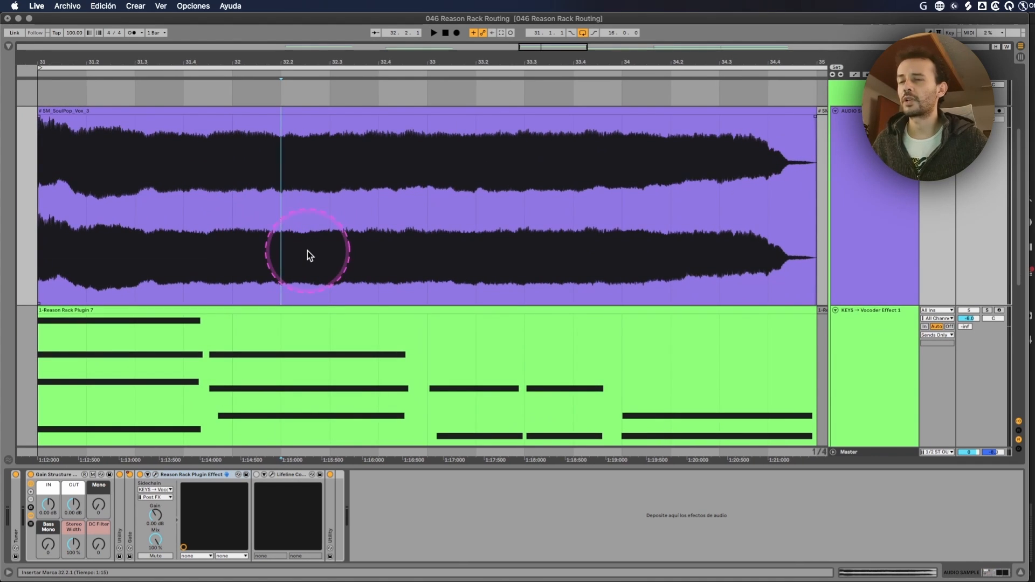
{"action": "scroll", "coordinate": [307, 251], "scroll_direction": "right", "scroll_amount": 3}
{"action": "scroll", "coordinate": [307, 251], "scroll_direction": "down", "scroll_amount": 1}
{"action": "left_click", "coordinate": [744, 202]}
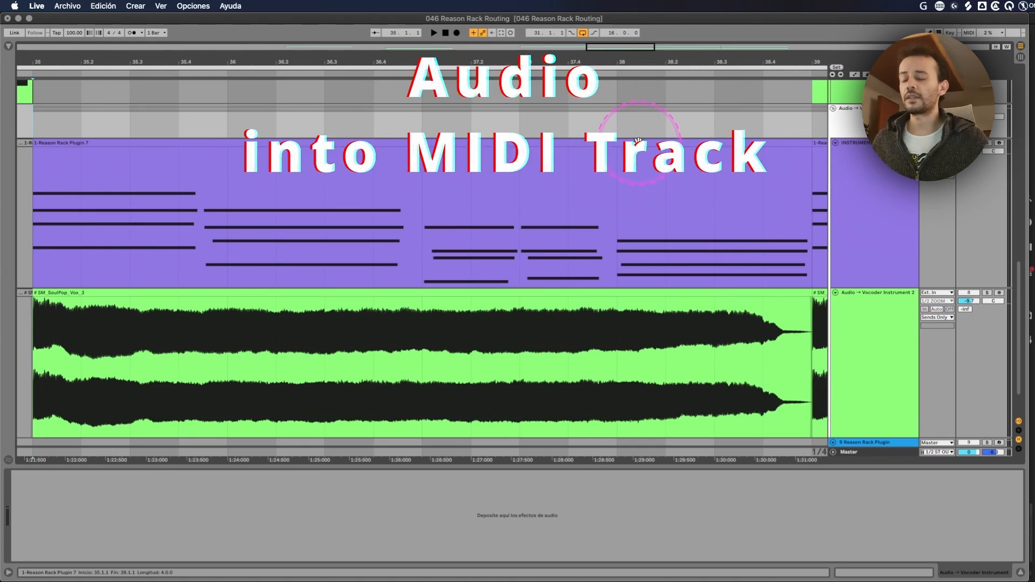
{"action": "left_click", "coordinate": [442, 467]}
{"action": "left_click", "coordinate": [50, 382]}
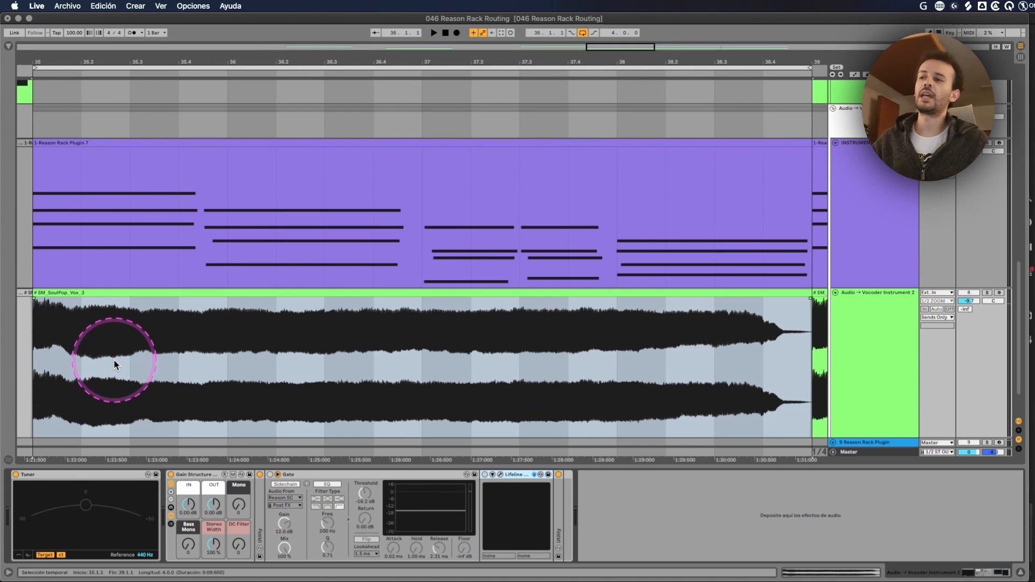
{"action": "left_click_drag", "start_coordinate": [36, 229], "coordinate": [807, 229]}
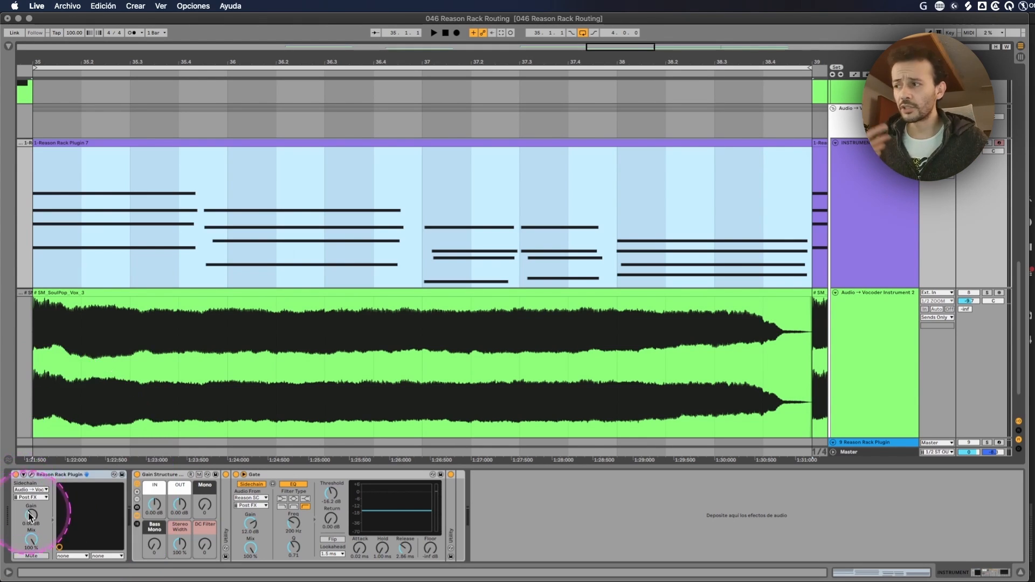
Check the Audio → Vocoder Instrument 2 and INSTRUMENT tracks soloed in turn, and place the insert marker at 35.1.1 on INSTRUMENT
{"action": "left_click", "coordinate": [868, 338]}
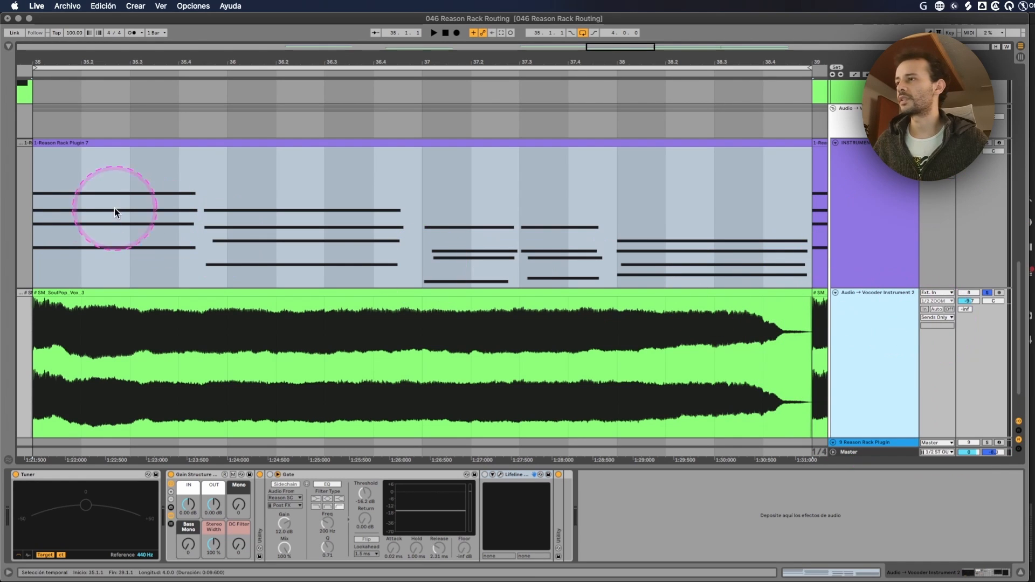
{"action": "left_click", "coordinate": [34, 230]}
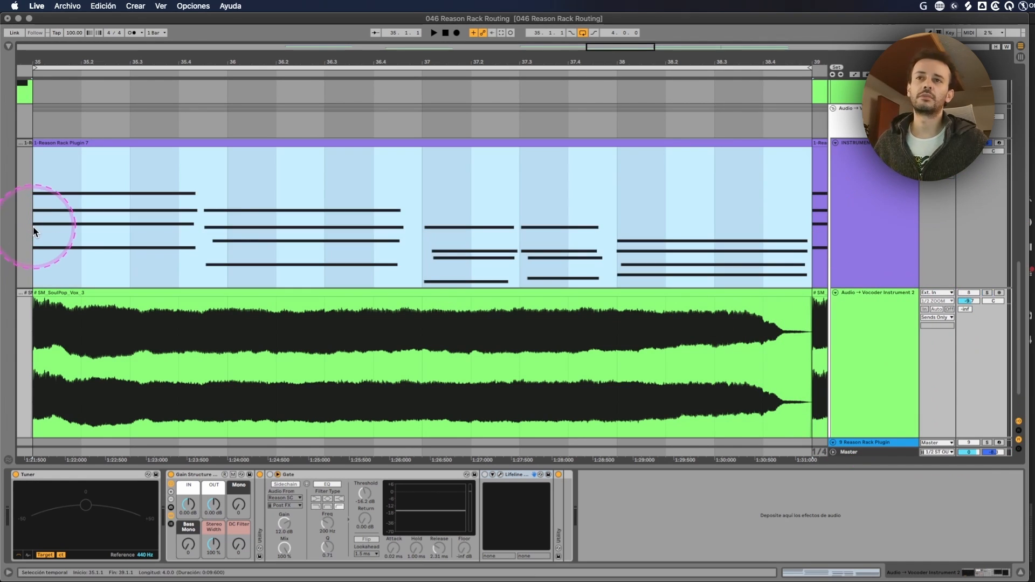
{"action": "key", "text": "Up"}
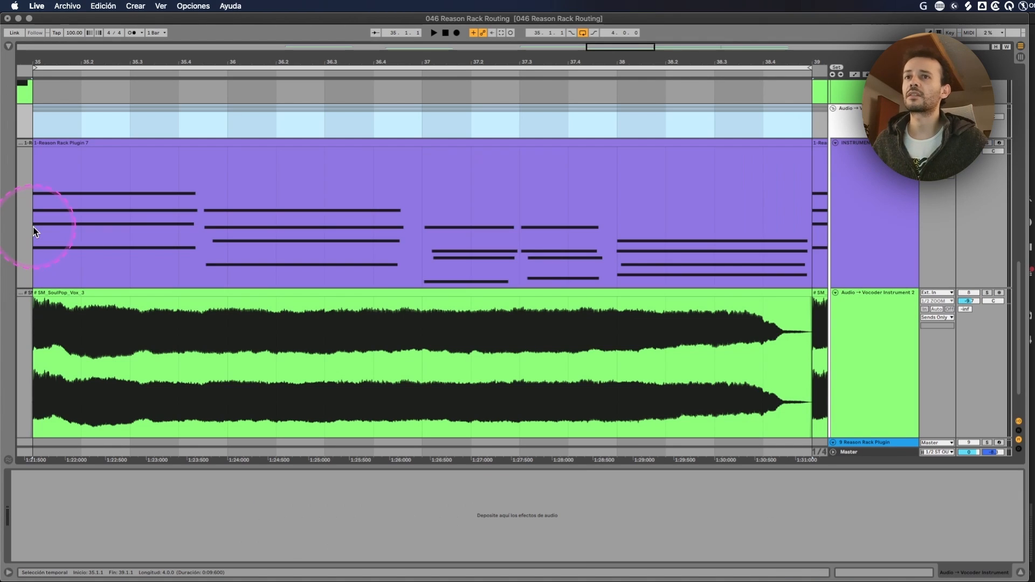
{"action": "left_click", "coordinate": [32, 226]}
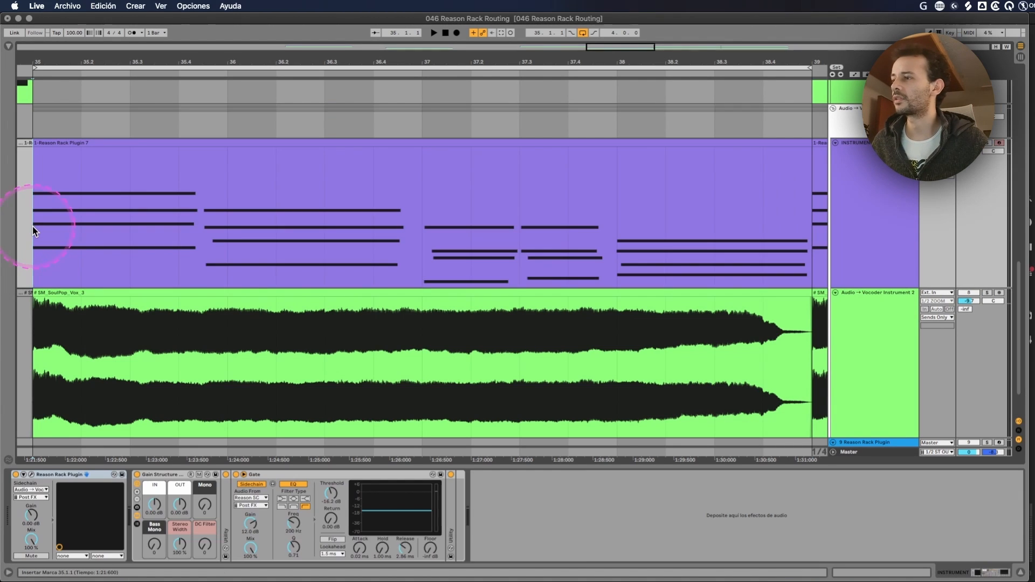
Open the INSTRUMENT track's Reason Rack and play from bar 35 with the BV-X's VOC fader down and CARR fader up
{"action": "left_click", "coordinate": [32, 475]}
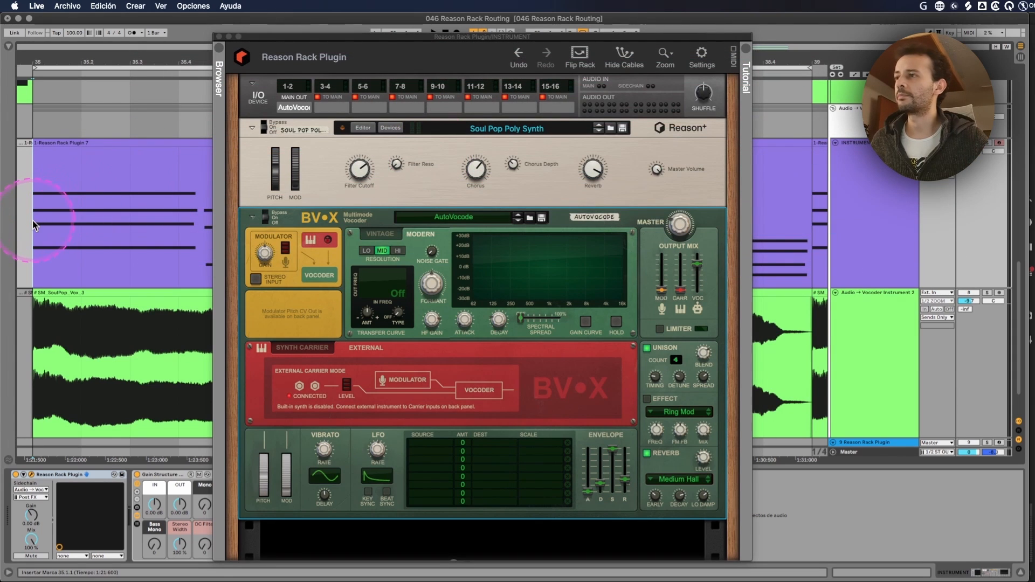
{"action": "left_click_drag", "start_coordinate": [32, 221], "coordinate": [199, 221]}
{"action": "left_click", "coordinate": [697, 265]}
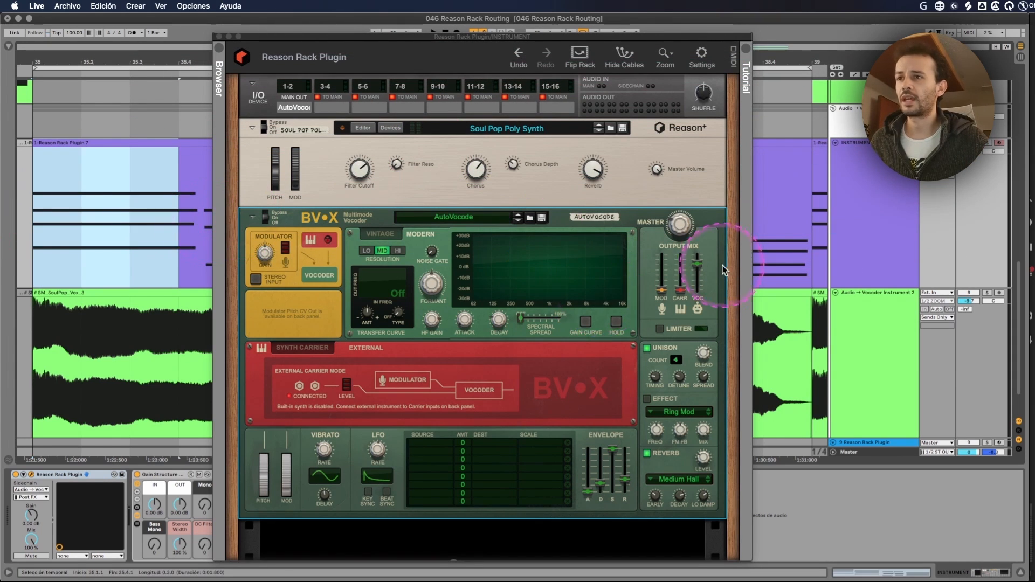
{"action": "left_click_drag", "start_coordinate": [697, 265], "coordinate": [681, 248]}
{"action": "key", "text": "space"}
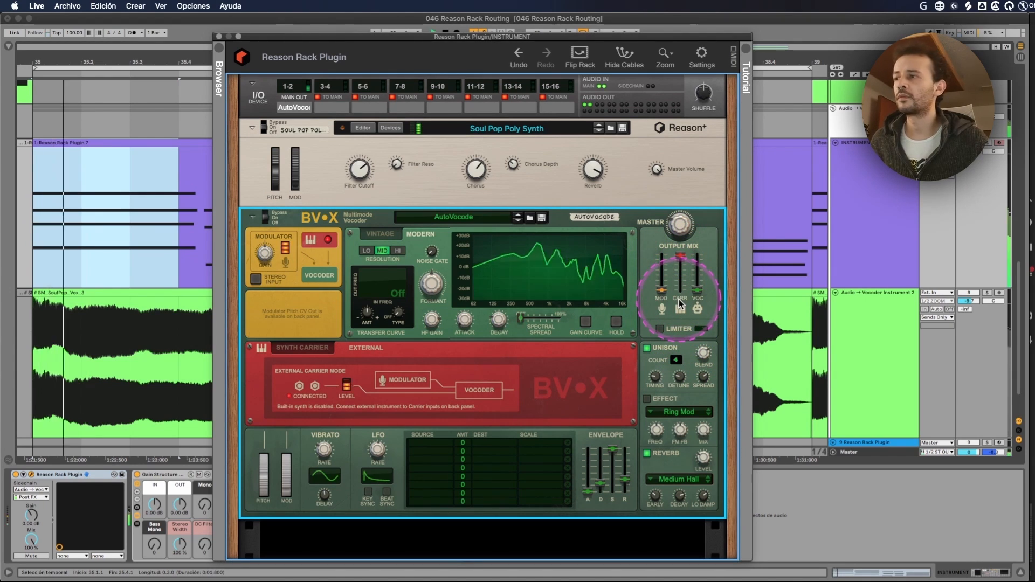
Stop playback, pull the BV-X output mix's CARR fader fully down, and audition the output again
{"action": "key", "text": "space"}
{"action": "left_click_drag", "start_coordinate": [680, 256], "coordinate": [661, 322]}
{"action": "key", "text": "space"}
{"action": "key", "text": "space"}
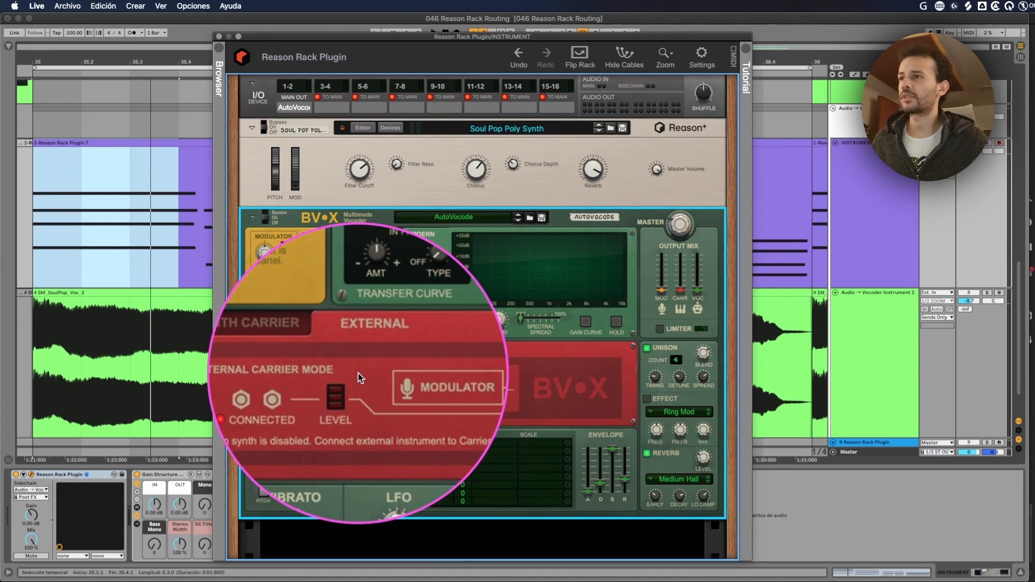
Flip the rack to its back, patch the main audio inputs straight to the main audio outputs, and play to test them
{"action": "left_click", "coordinate": [580, 57]}
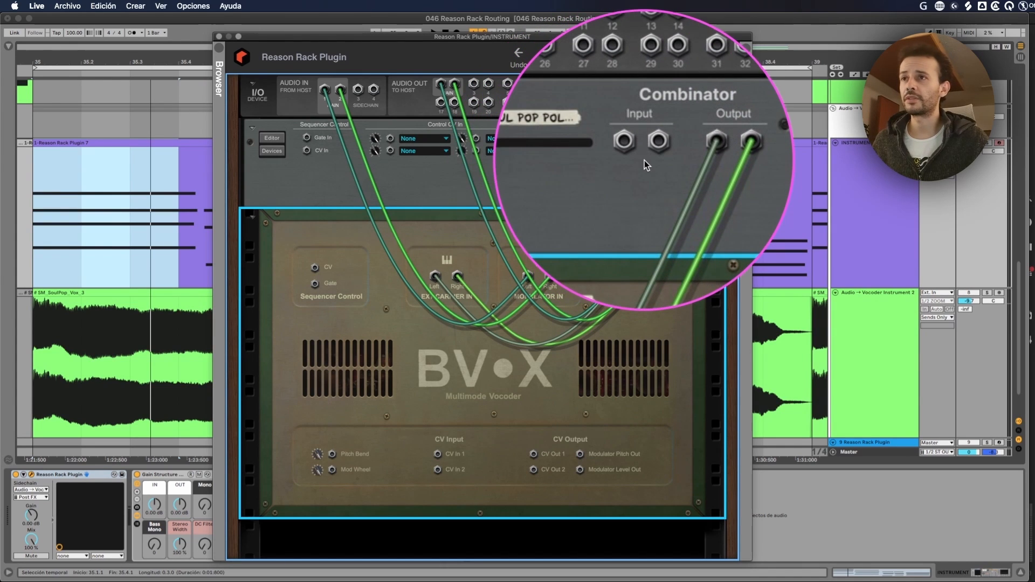
{"action": "mouse_move", "coordinate": [680, 151]}
{"action": "left_mouse_down"}
{"action": "mouse_move", "coordinate": [673, 174]}
{"action": "mouse_move", "coordinate": [431, 284]}
{"action": "mouse_move", "coordinate": [680, 153]}
{"action": "left_mouse_up"}
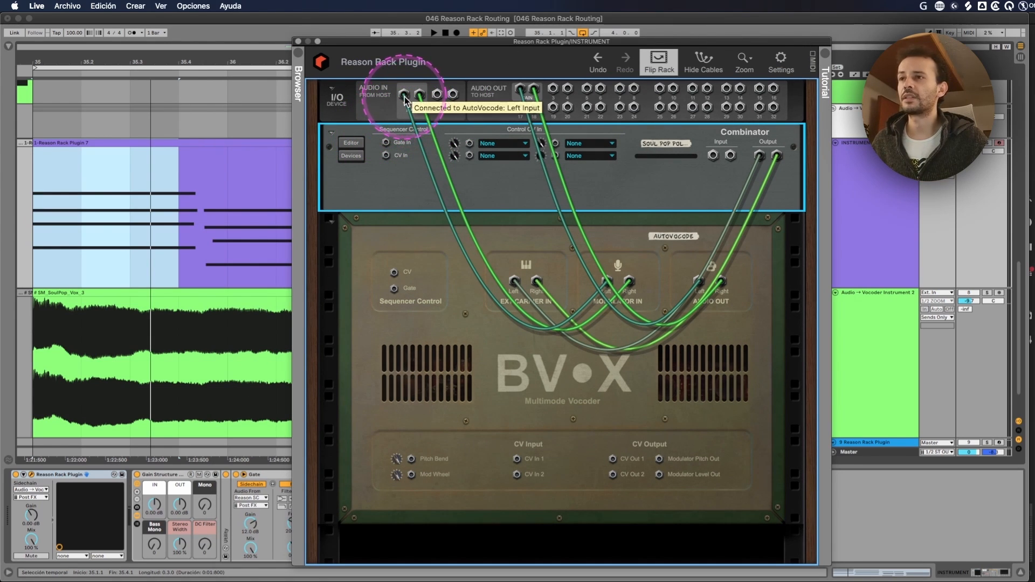
{"action": "left_click_drag", "start_coordinate": [403, 97], "coordinate": [520, 90]}
{"action": "key", "text": "space"}
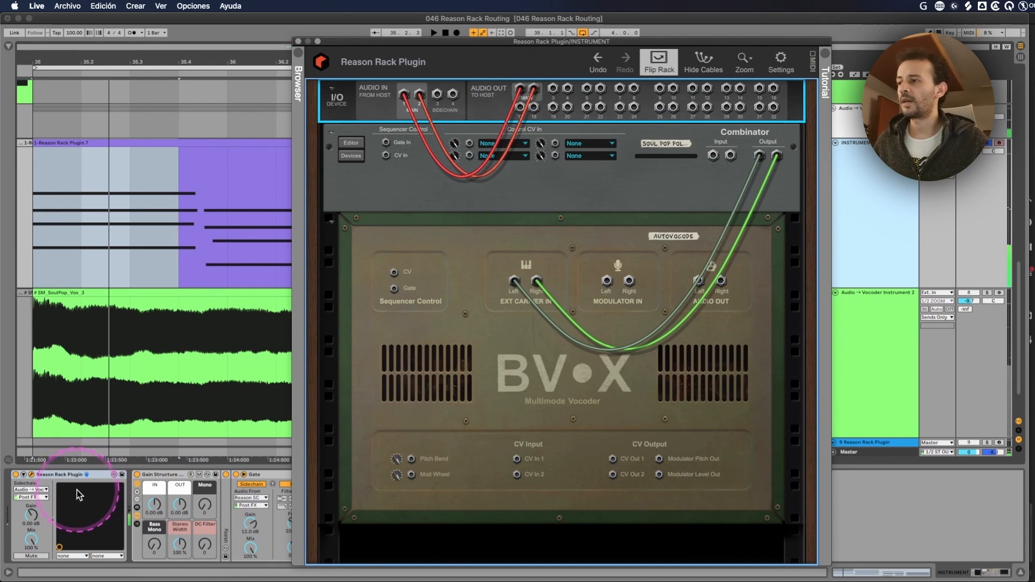
Select 35.2.1 to 36.1.1 on Audio → Vocoder Instrument 2, and try patching the rack's sidechain inputs to the main outputs
{"action": "left_click", "coordinate": [225, 363]}
{"action": "left_click", "coordinate": [50, 364]}
{"action": "left_click_drag", "start_coordinate": [81, 362], "coordinate": [213, 360]}
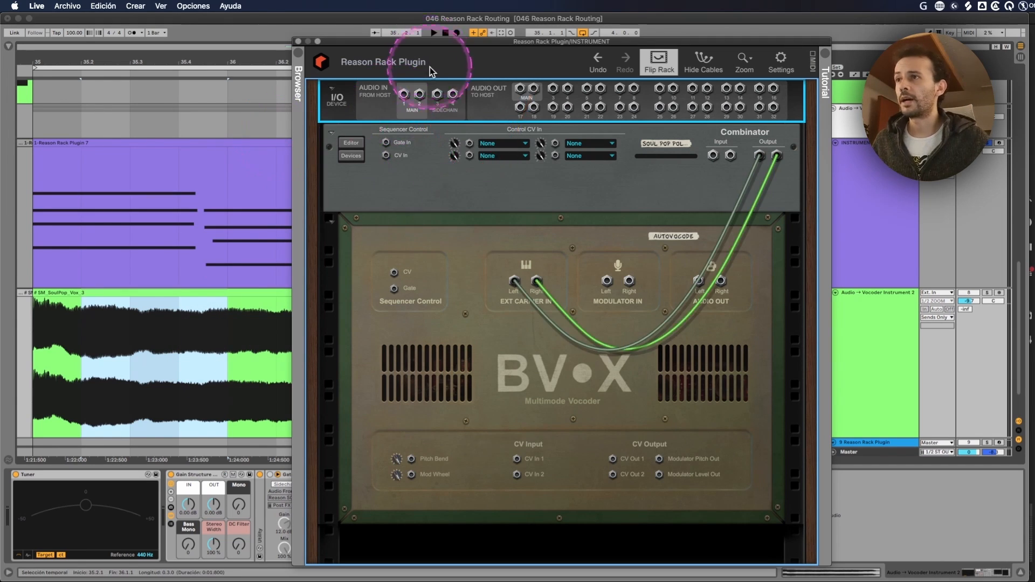
{"action": "left_click_drag", "start_coordinate": [441, 98], "coordinate": [519, 89]}
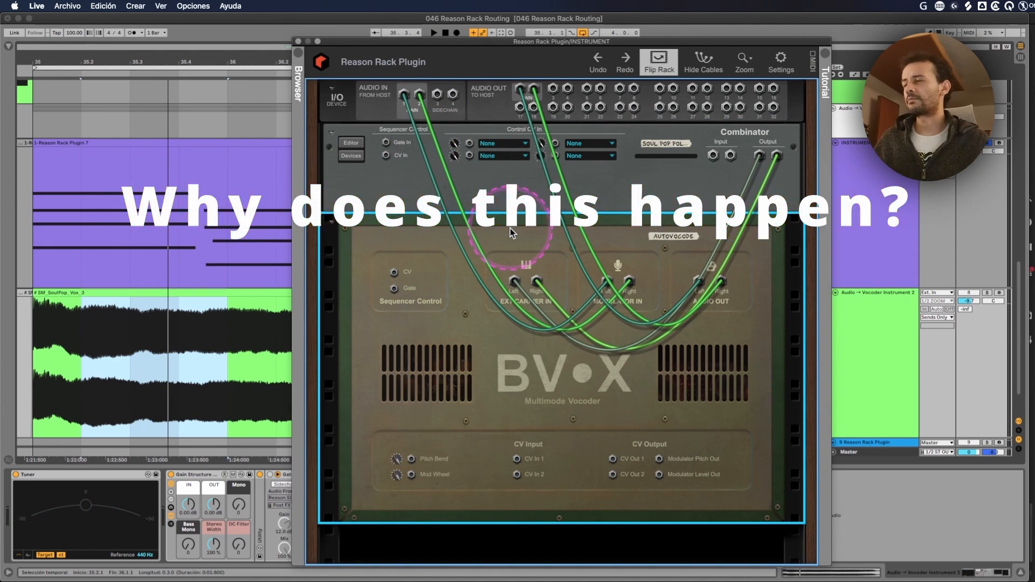
Flip the INSTRUMENT rack to its front, and switch to Max to examine the two vocoder routing diagrams
{"action": "left_click", "coordinate": [33, 225]}
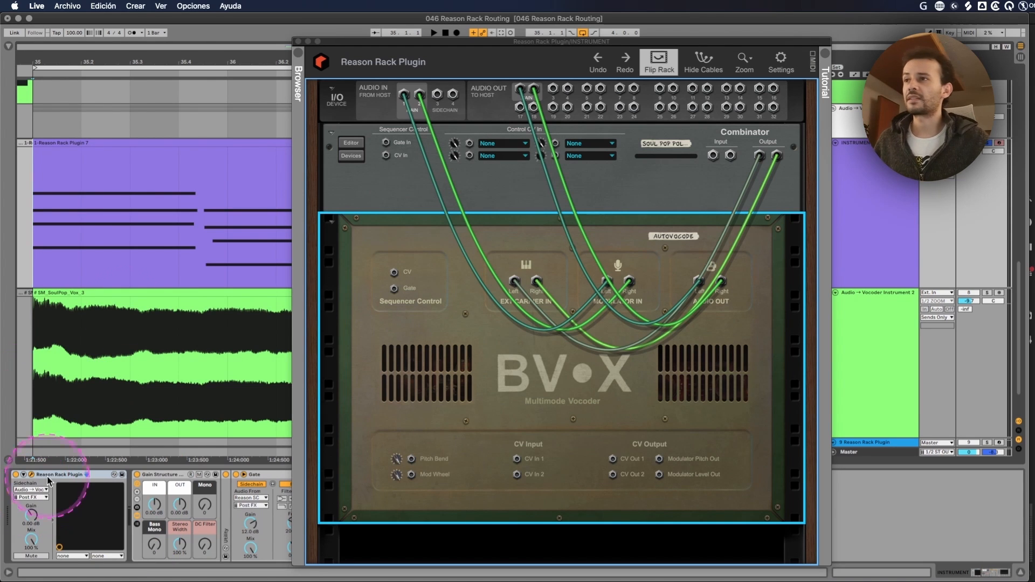
{"action": "left_click", "coordinate": [658, 59]}
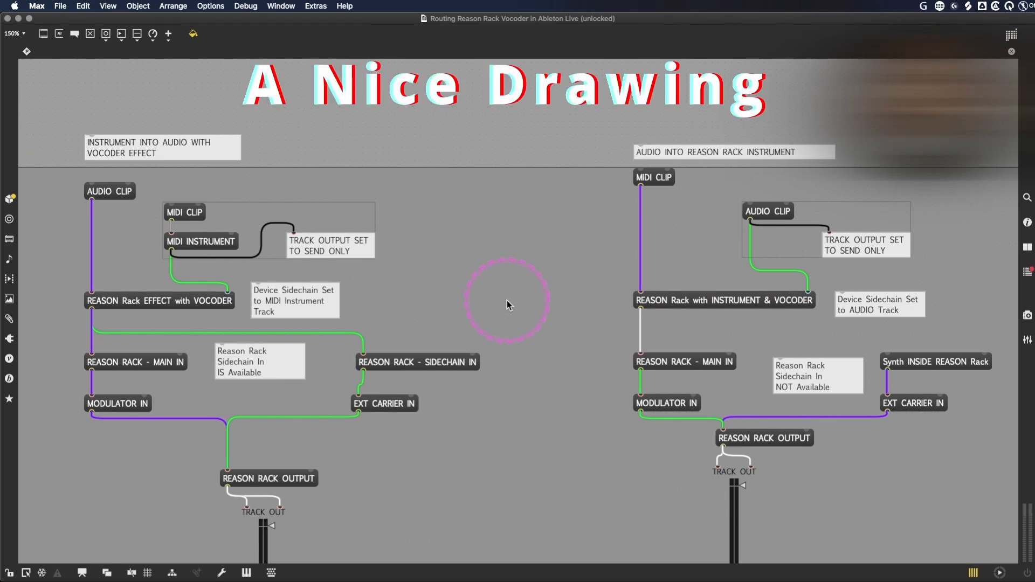
{"action": "scroll", "coordinate": [507, 300], "scroll_direction": "down", "scroll_amount": 2}
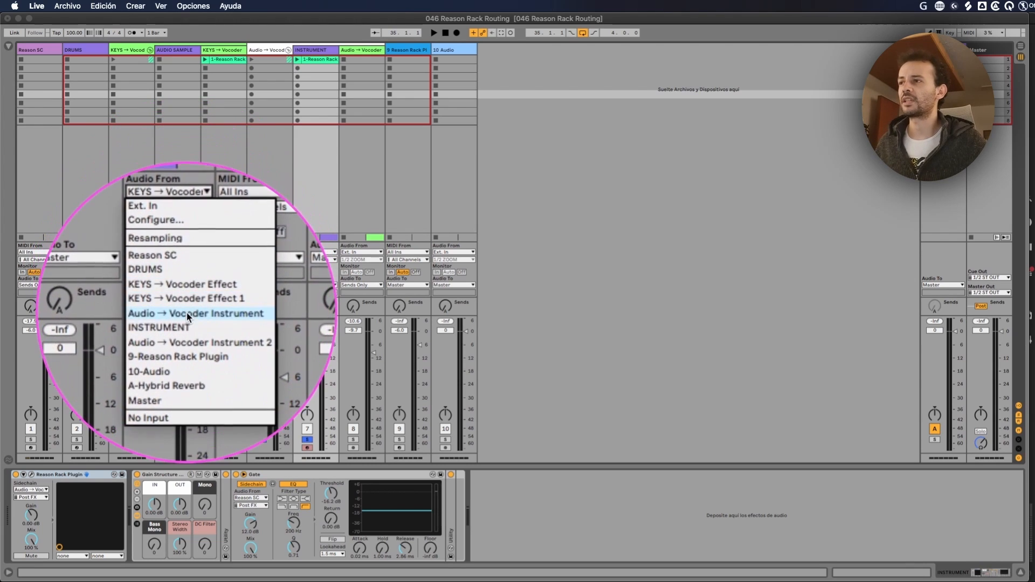
In Live's Session View, compare the input routing of the AUDIO SAMPLE and INSTRUMENT tracks, and return to the Arrangement View
{"action": "left_click", "coordinate": [319, 200]}
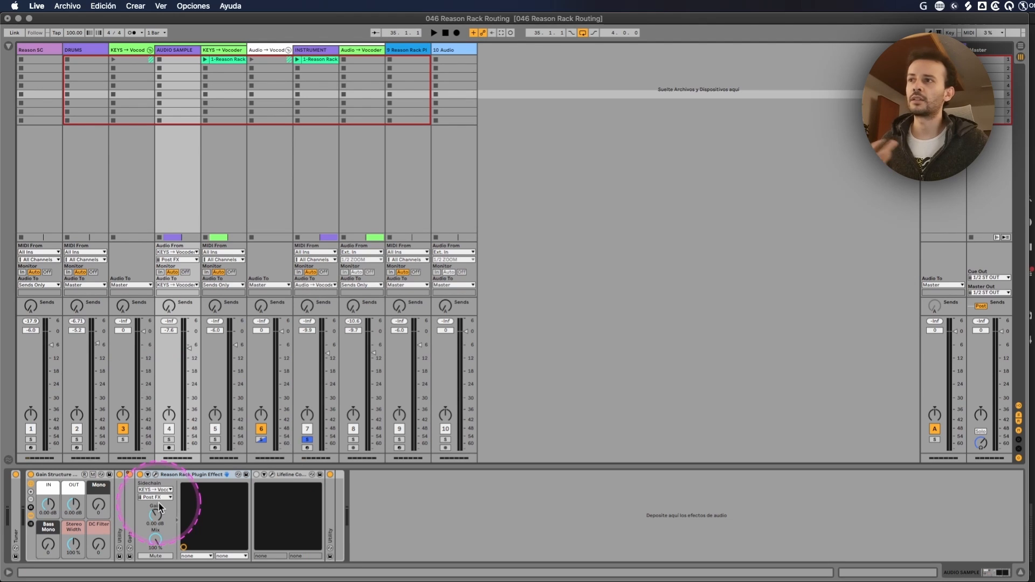
{"action": "left_click", "coordinate": [308, 198]}
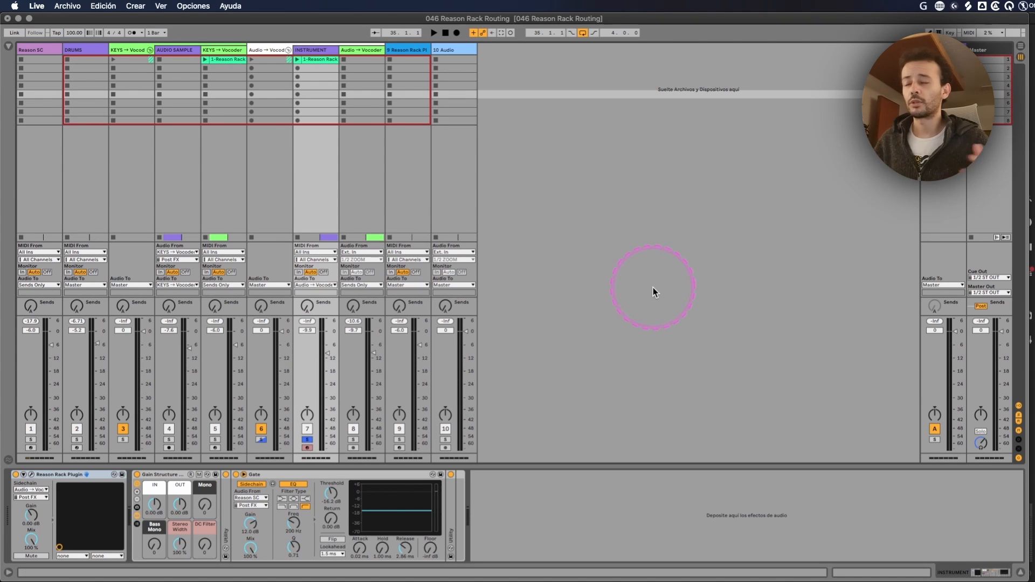
{"action": "key", "text": "Tab"}
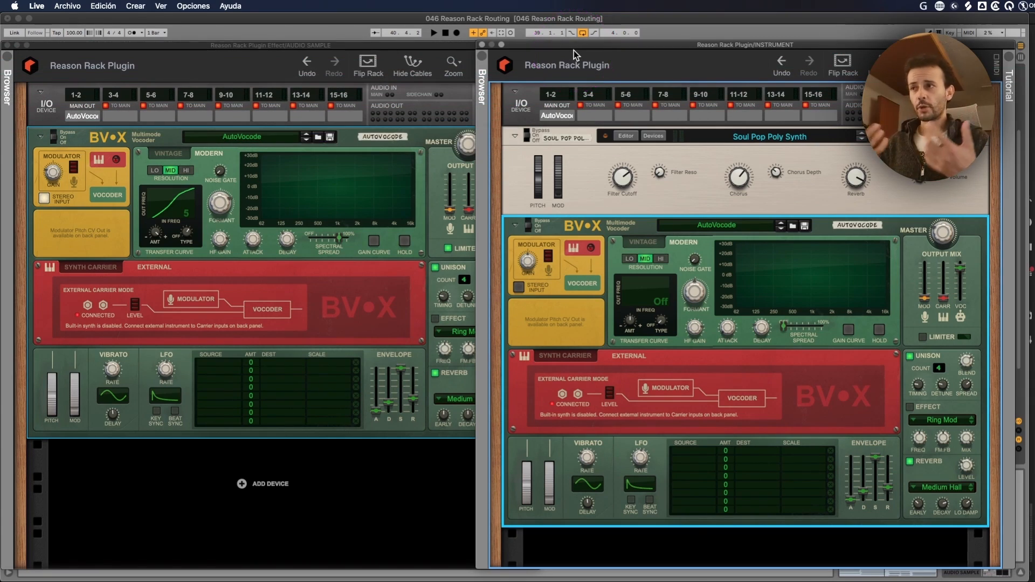
Play the looped section from bar 39 with both Reason Racks side by side, and close both plugin windows
{"action": "key", "text": "space"}
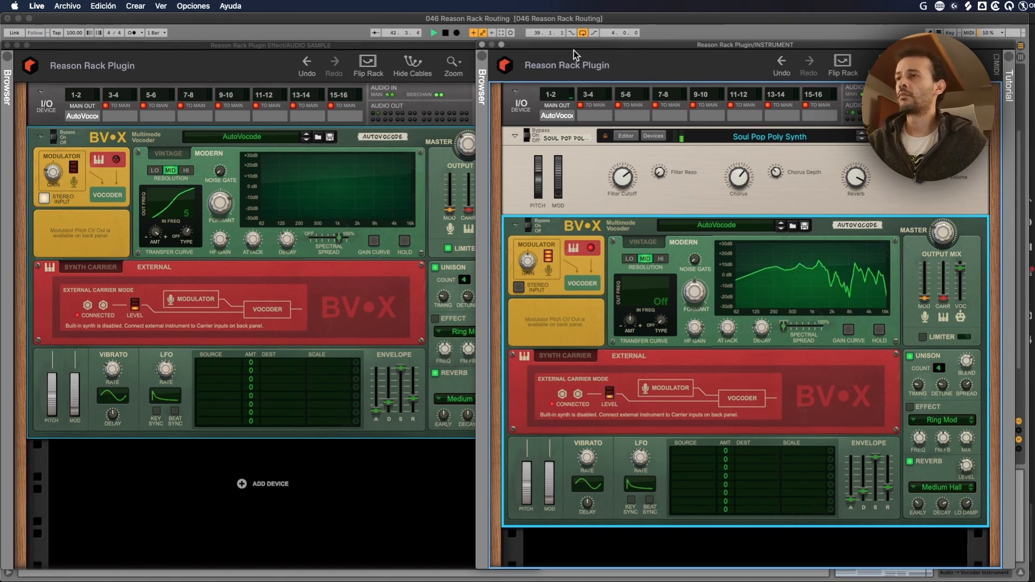
{"action": "left_click", "coordinate": [574, 50]}
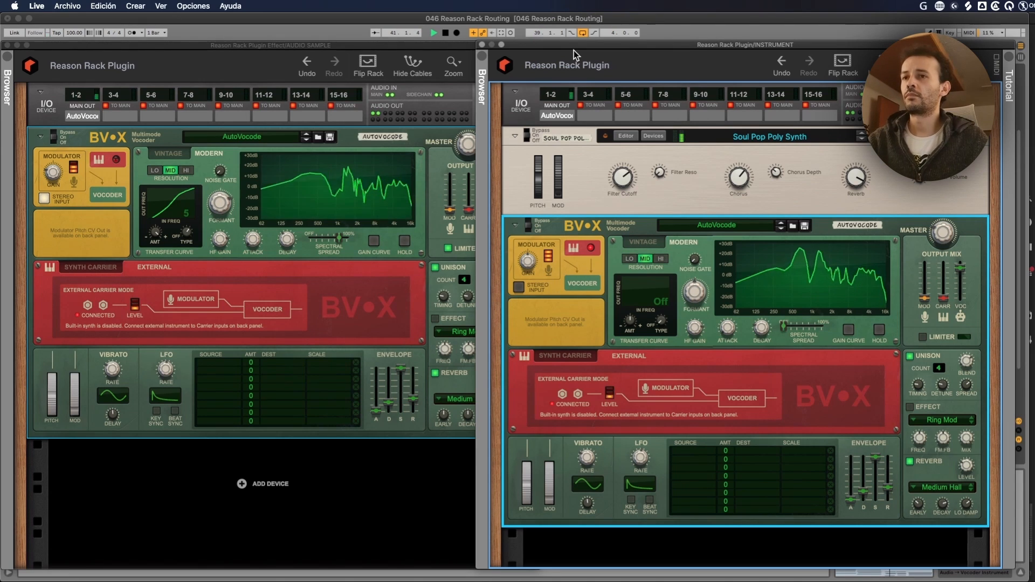
{"action": "left_click", "coordinate": [573, 51]}
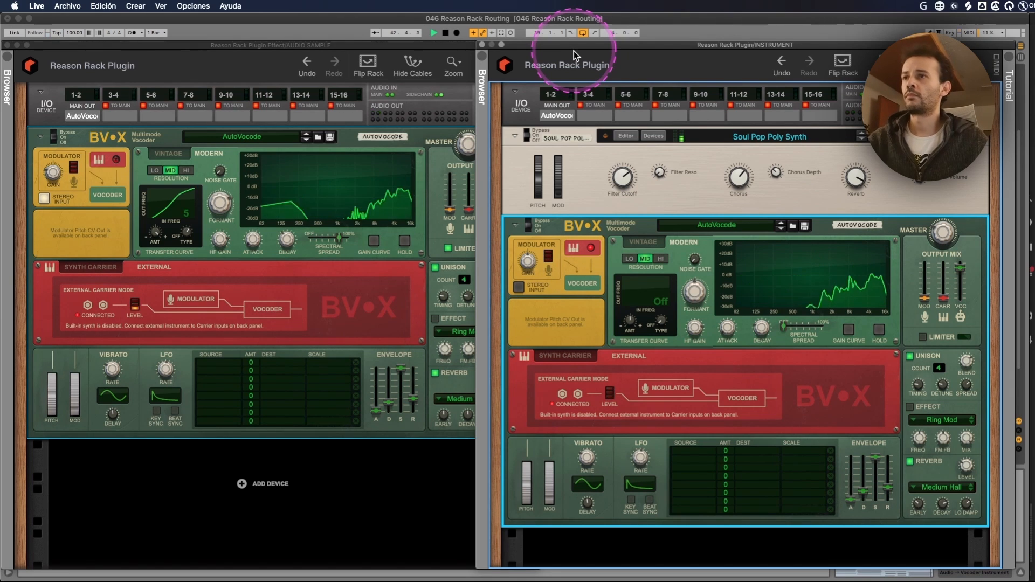
{"action": "left_click", "coordinate": [482, 45]}
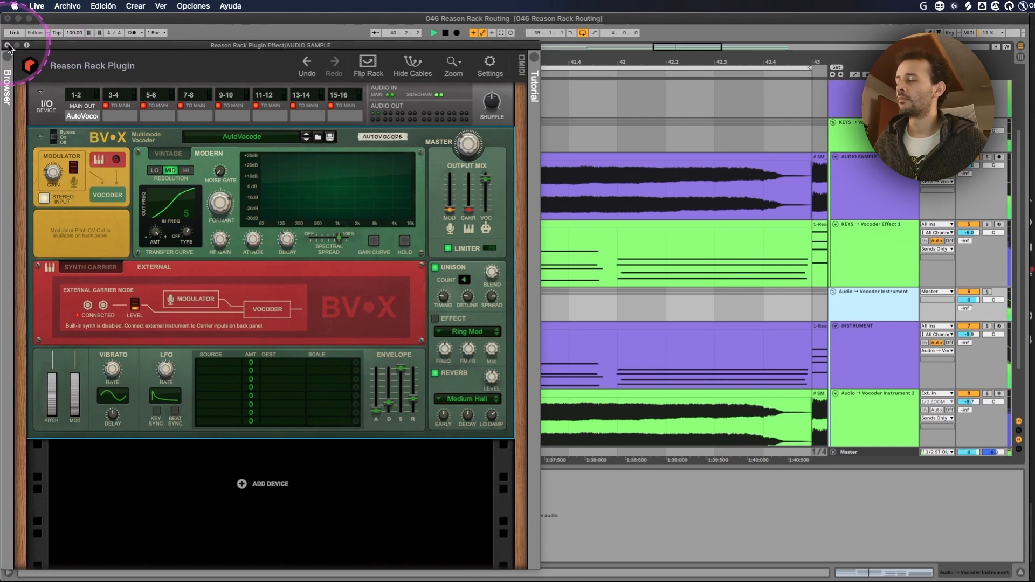
{"action": "left_click", "coordinate": [8, 45]}
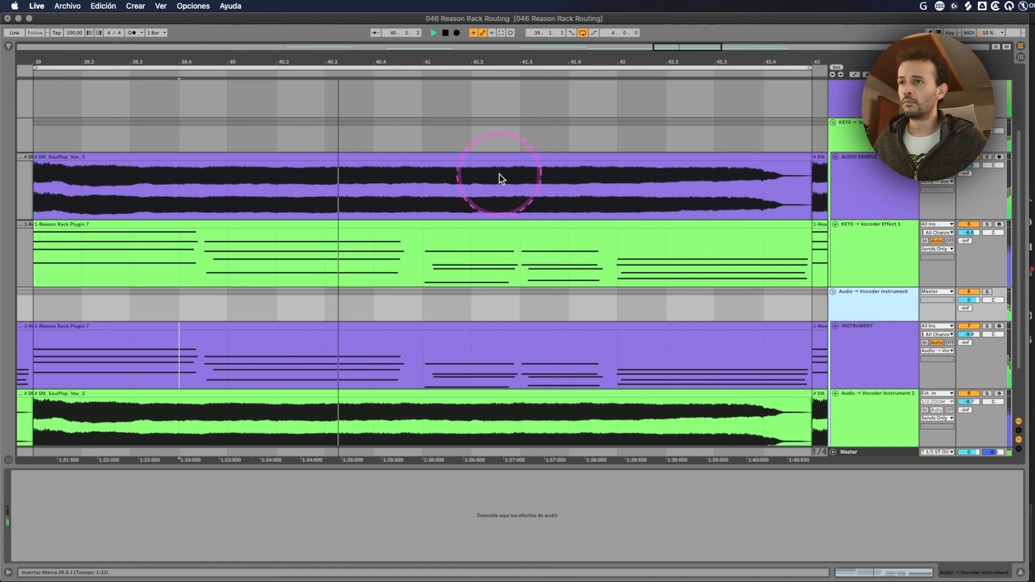
Audition the KEYS → Vocoder Effect and Audio → Vocoder Instrument groups in turn during playback
{"action": "left_click", "coordinate": [857, 131]}
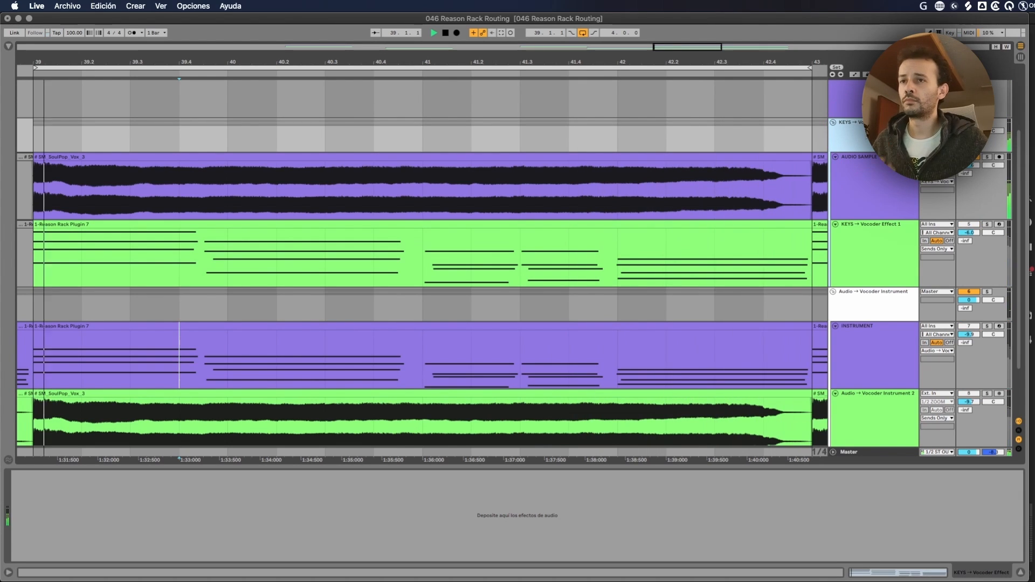
{"action": "left_click", "coordinate": [875, 305]}
{"action": "left_click", "coordinate": [876, 299]}
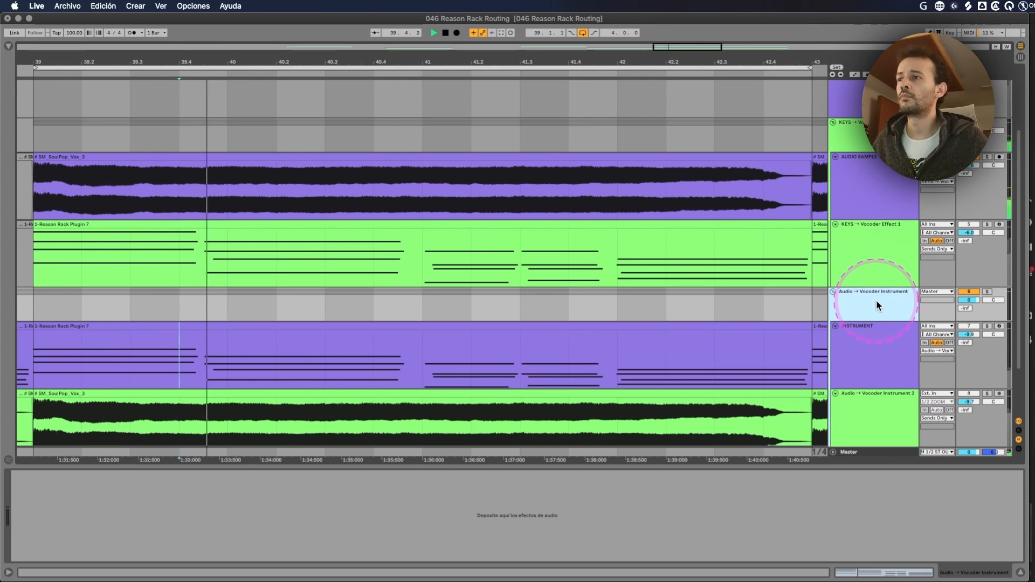
{"action": "left_click", "coordinate": [877, 302]}
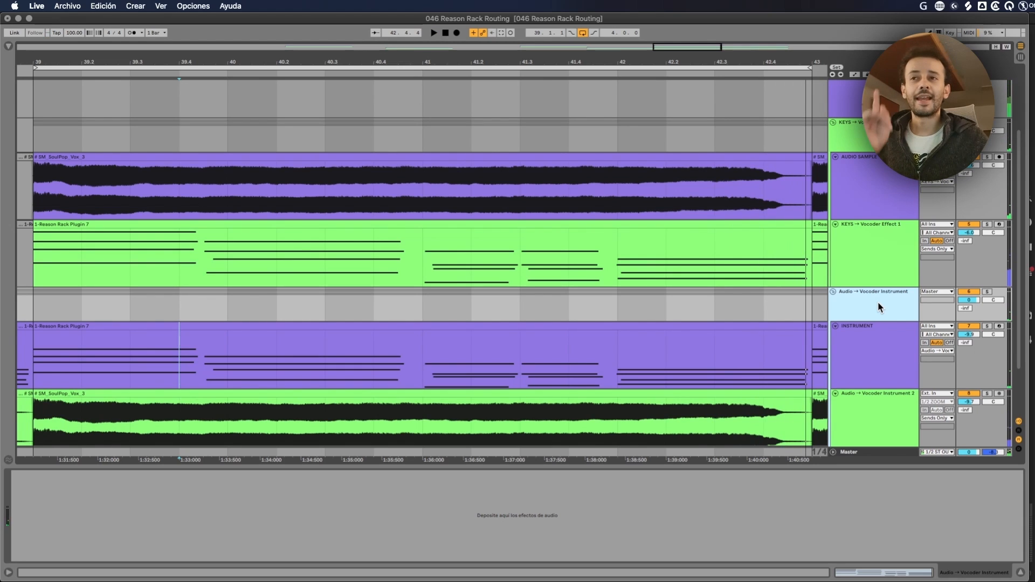
Loop the bar 43 vocal clip on AUDIO SAMPLE for 4 bars, and place the insert marker at 43.1.1 on KEYS → Vocoder Effect
{"action": "left_click_drag", "start_coordinate": [672, 62], "coordinate": [550, 33]}
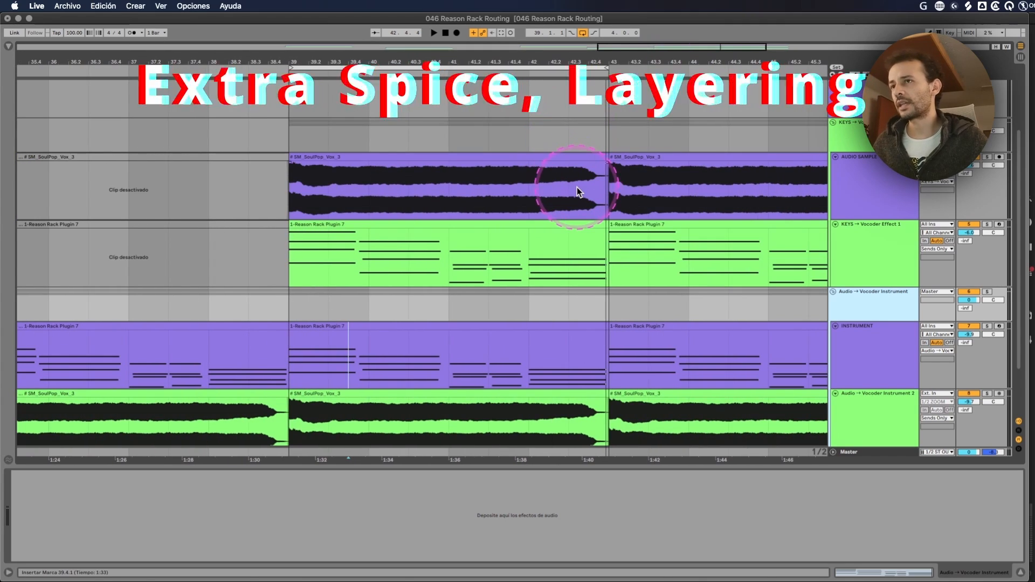
{"action": "left_click", "coordinate": [682, 157]}
{"action": "scroll", "coordinate": [679, 172], "scroll_direction": "right", "scroll_amount": 10}
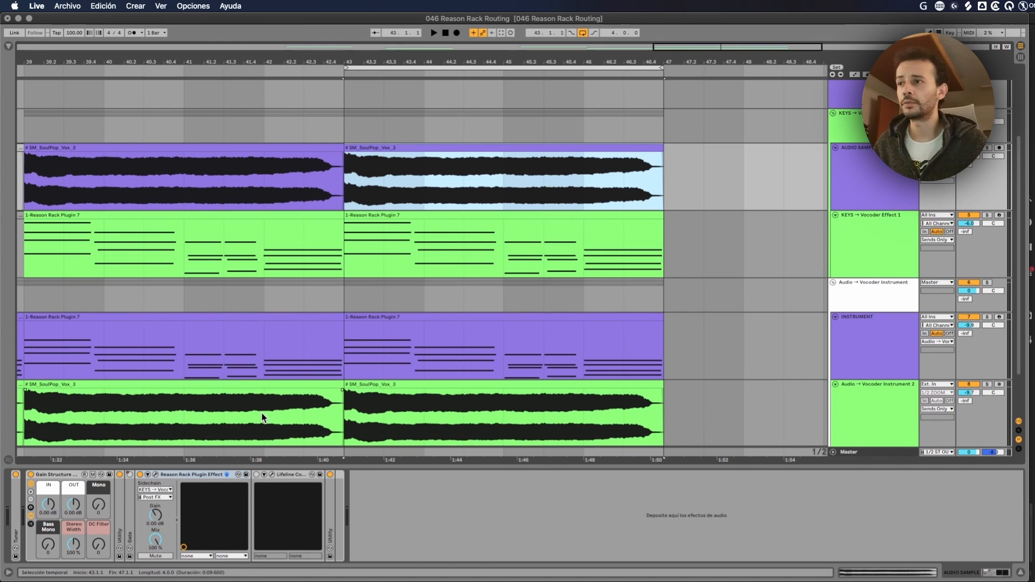
{"action": "left_click", "coordinate": [345, 311]}
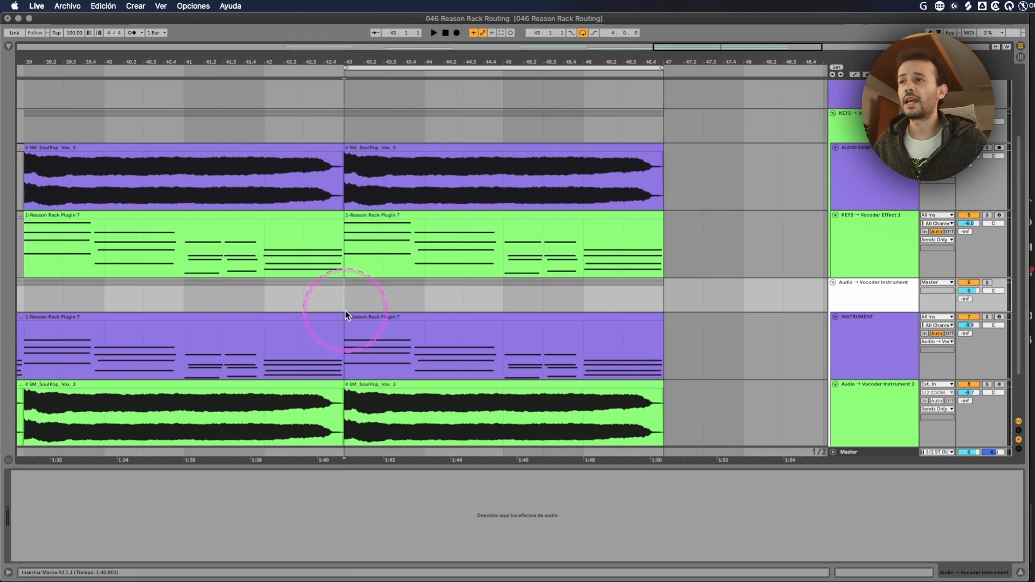
{"action": "left_click", "coordinate": [342, 137]}
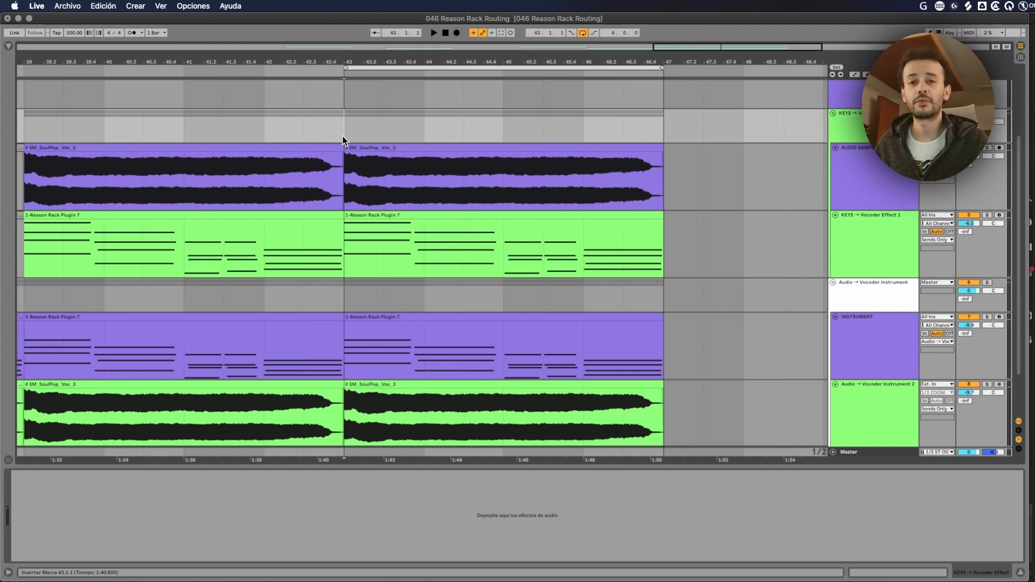
Play the layered vocoders from 43.1.1, switch off looping, and stop playback after the clips end
{"action": "key", "text": "space"}
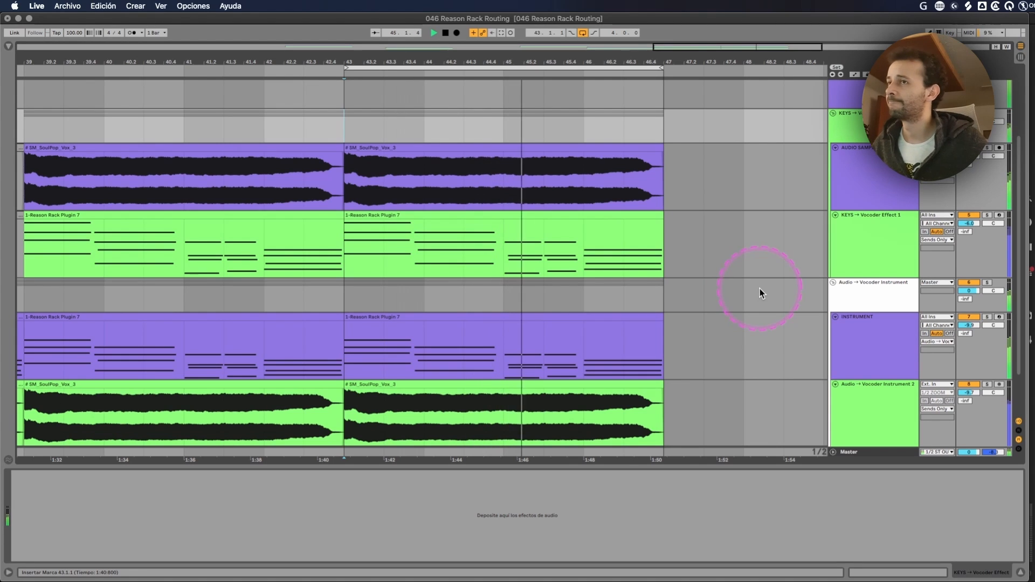
{"action": "left_click", "coordinate": [583, 33]}
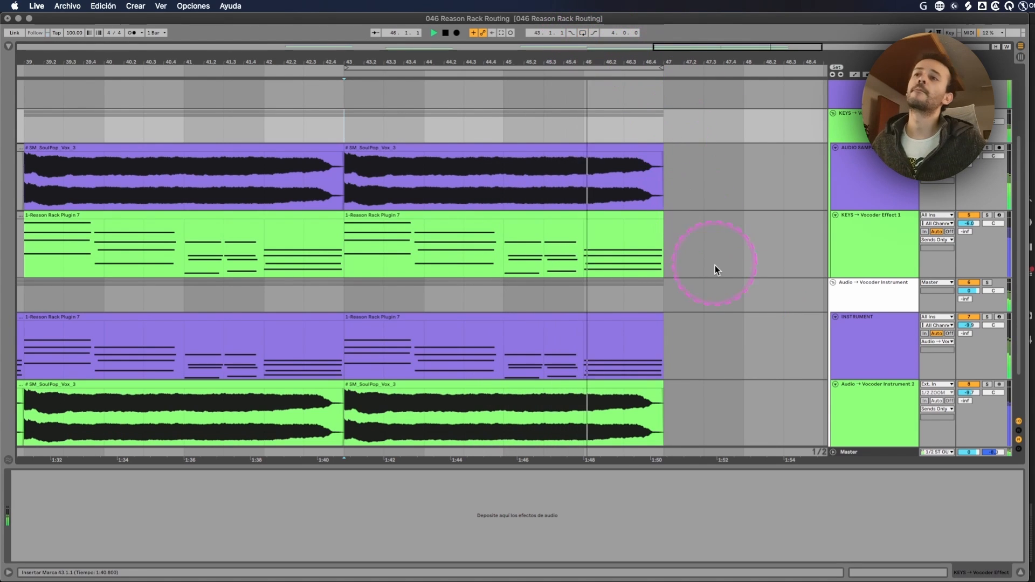
{"action": "key", "text": "space"}
Examine the DRUMS rack with the Soul Pop pack in its browser and the Reason SC rack, and close the plugin window
{"action": "scroll", "coordinate": [755, 309], "scroll_direction": "up", "scroll_amount": 3}
{"action": "left_click", "coordinate": [848, 177]}
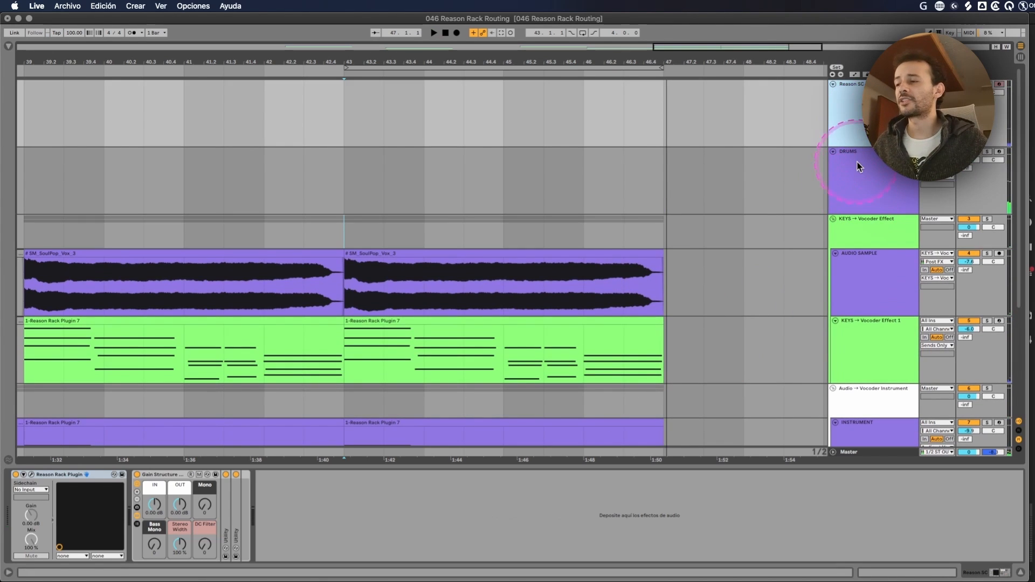
{"action": "left_click", "coordinate": [30, 474]}
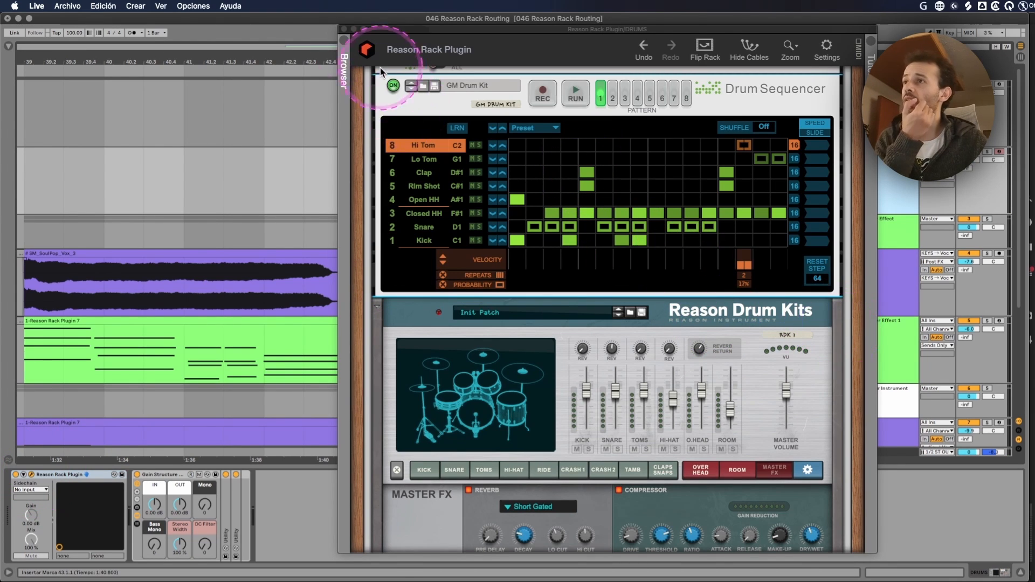
{"action": "left_click", "coordinate": [346, 43]}
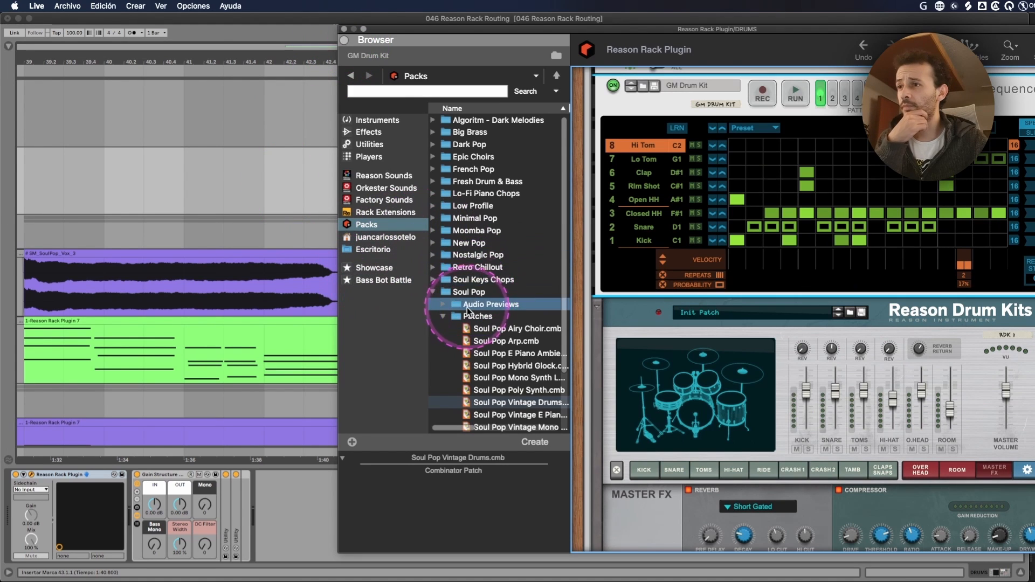
{"action": "left_click", "coordinate": [475, 291]}
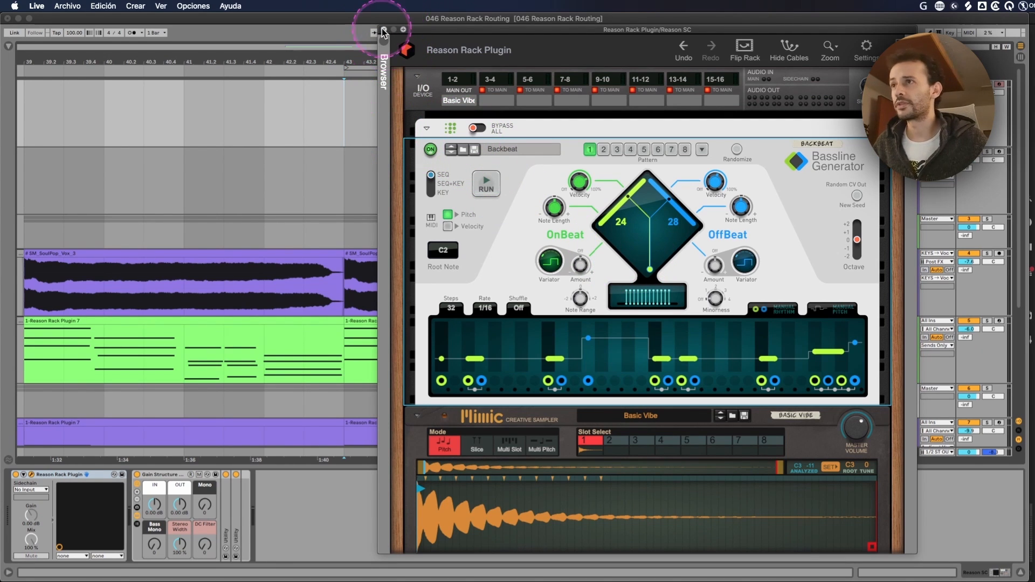
{"action": "left_click", "coordinate": [383, 29]}
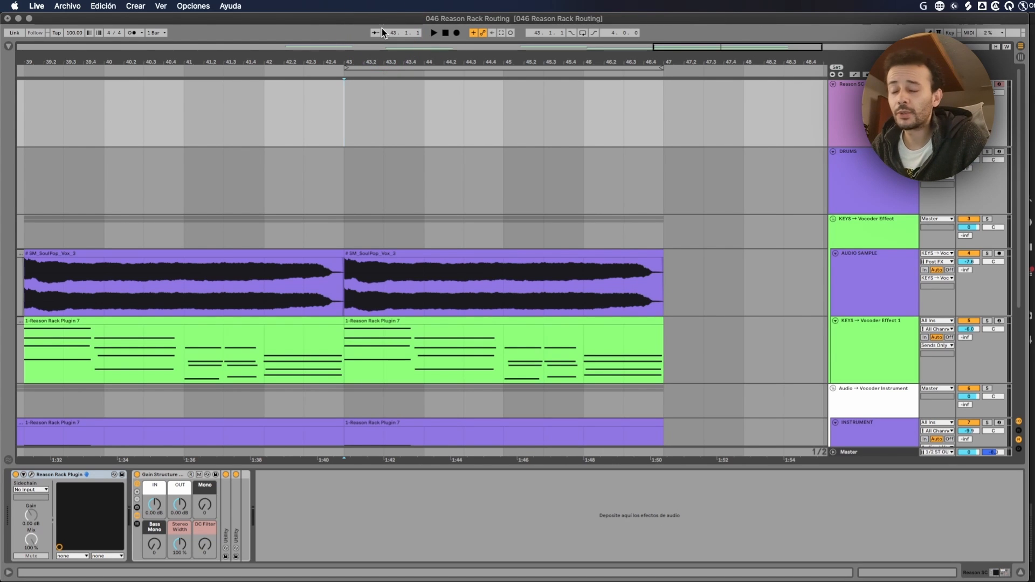